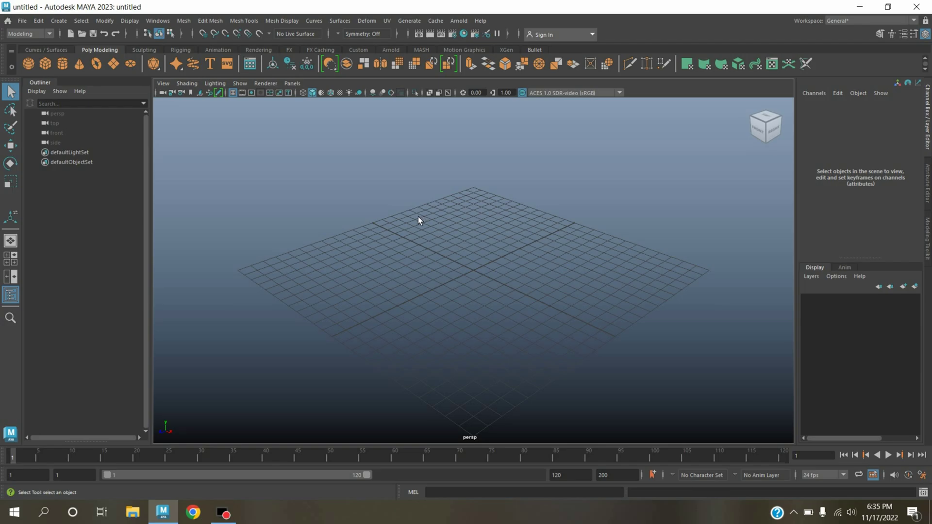
Step: Create a super shape star with Ellipse 0 of 5 and duplicate it to X -4.533
{"action": "left_click", "coordinate": [177, 64]}
{"action": "left_click", "coordinate": [825, 214]}
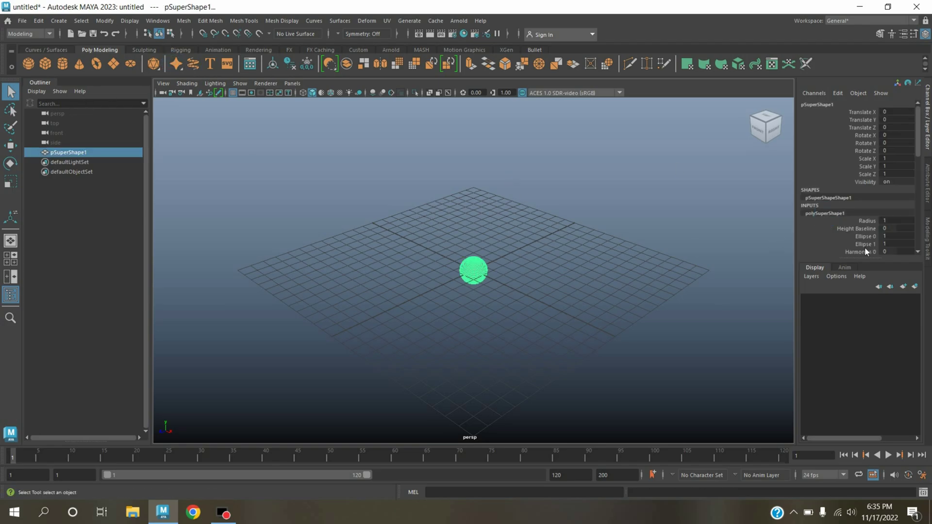
{"action": "double_click", "coordinate": [891, 238]}
{"action": "type", "text": "5"}
{"action": "key", "text": "Return"}
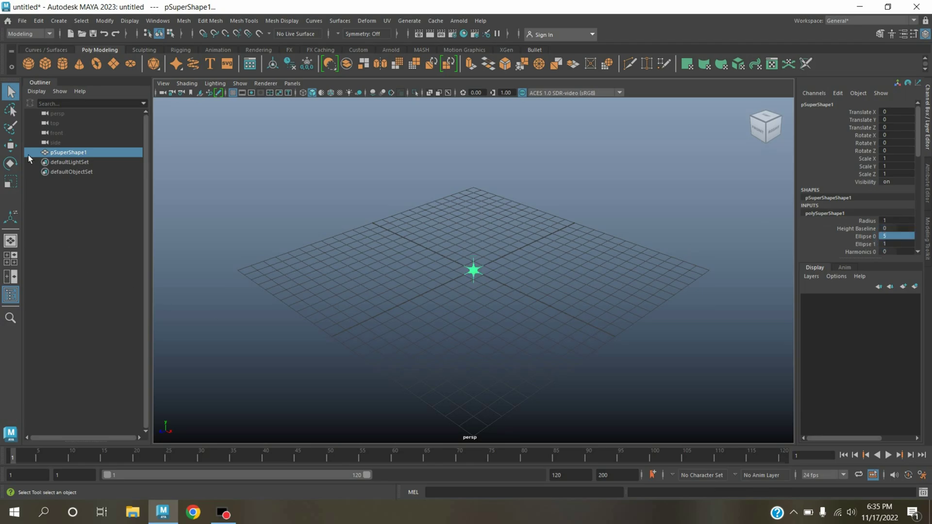
{"action": "left_click", "coordinate": [10, 146]}
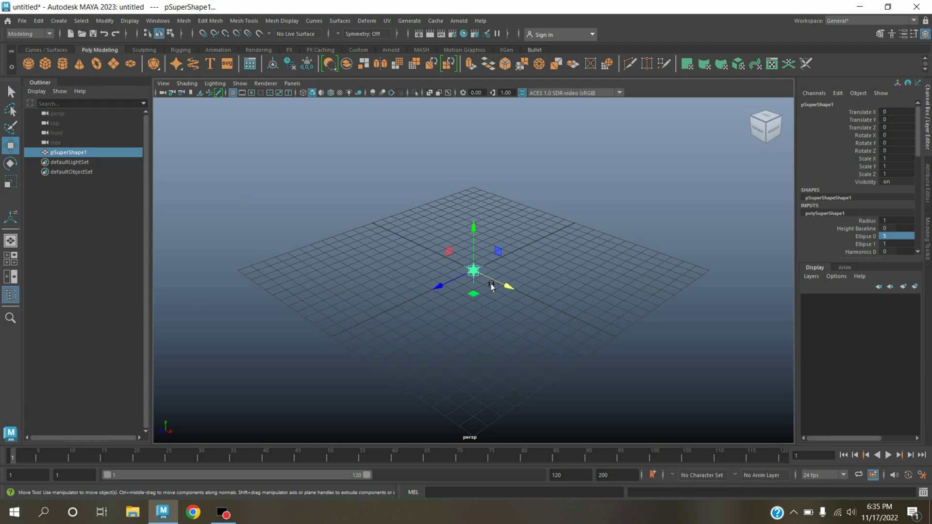
{"action": "key", "text": "ctrl+d"}
{"action": "left_click_drag", "start_coordinate": [505, 286], "coordinate": [462, 280]}
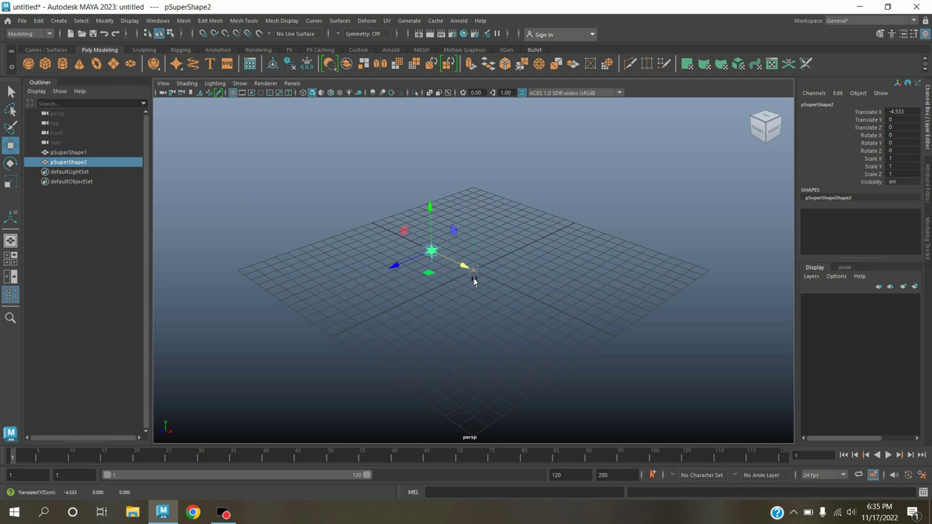
Step: Set the original shape's Ellipse 0 to 1.6 and move it to X -2.483
{"action": "left_click", "coordinate": [478, 275]}
{"action": "left_click", "coordinate": [828, 213]}
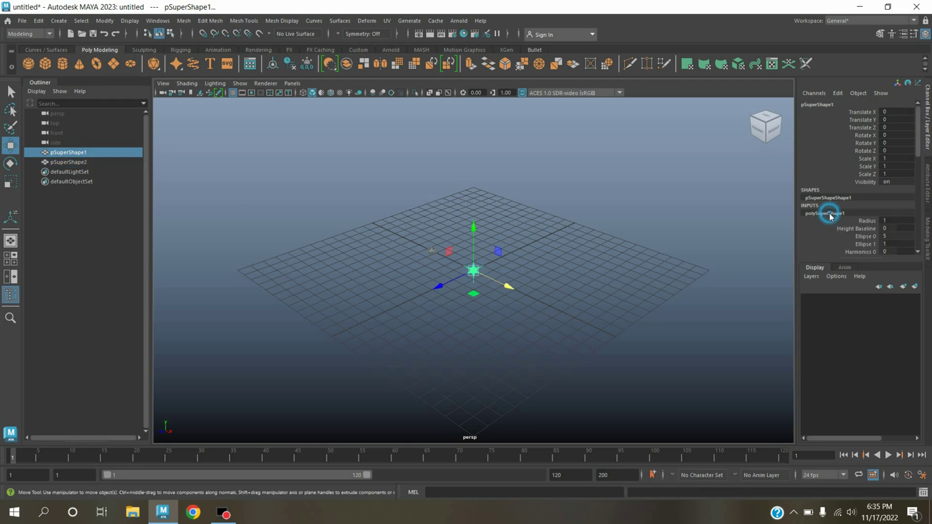
{"action": "double_click", "coordinate": [886, 236]}
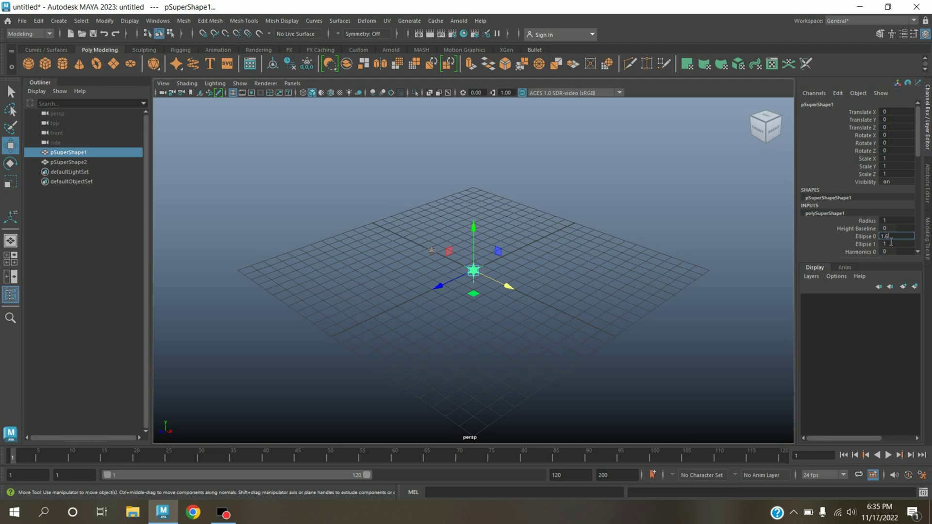
{"action": "key", "text": "Return"}
{"action": "scroll", "coordinate": [725, 286], "scroll_direction": "up", "scroll_amount": 2}
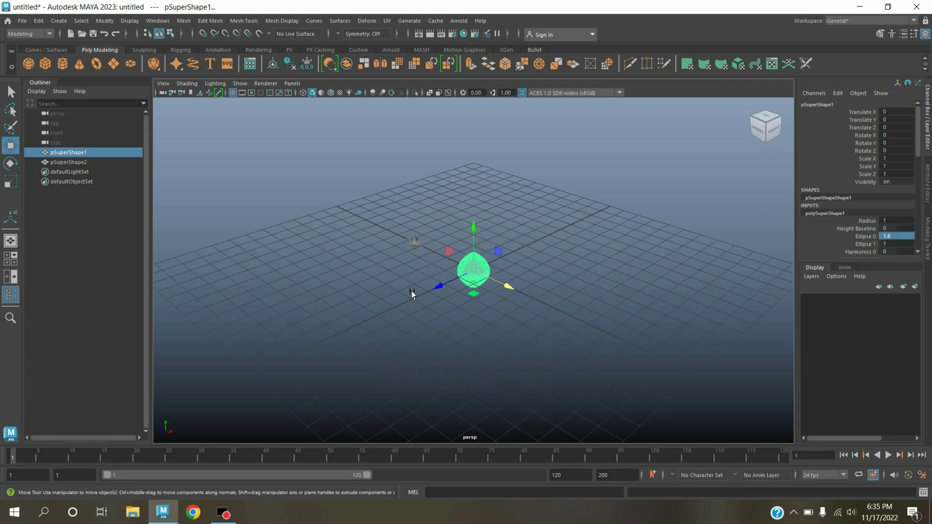
{"action": "left_click_drag", "start_coordinate": [411, 294], "coordinate": [481, 301], "text": "alt"}
{"action": "left_click_drag", "start_coordinate": [522, 266], "coordinate": [478, 285]}
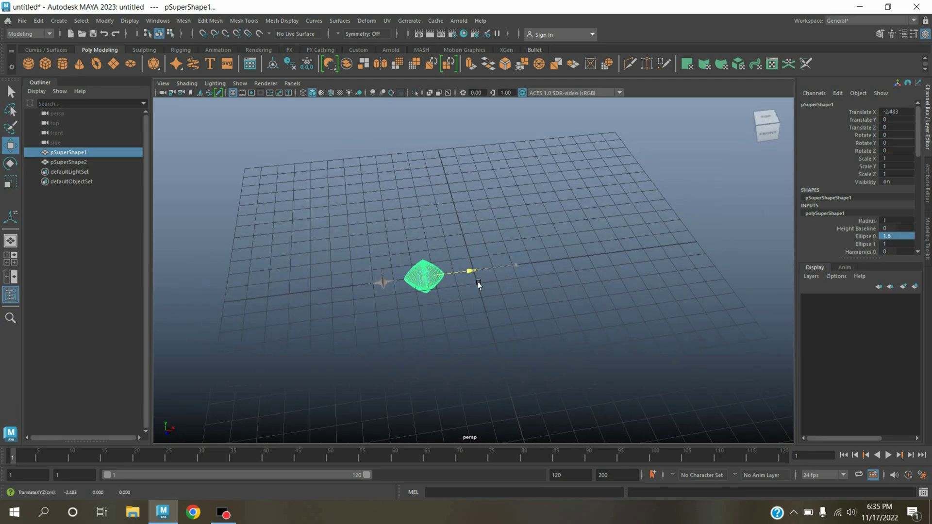
{"action": "left_click_drag", "start_coordinate": [561, 338], "coordinate": [578, 339], "text": "alt"}
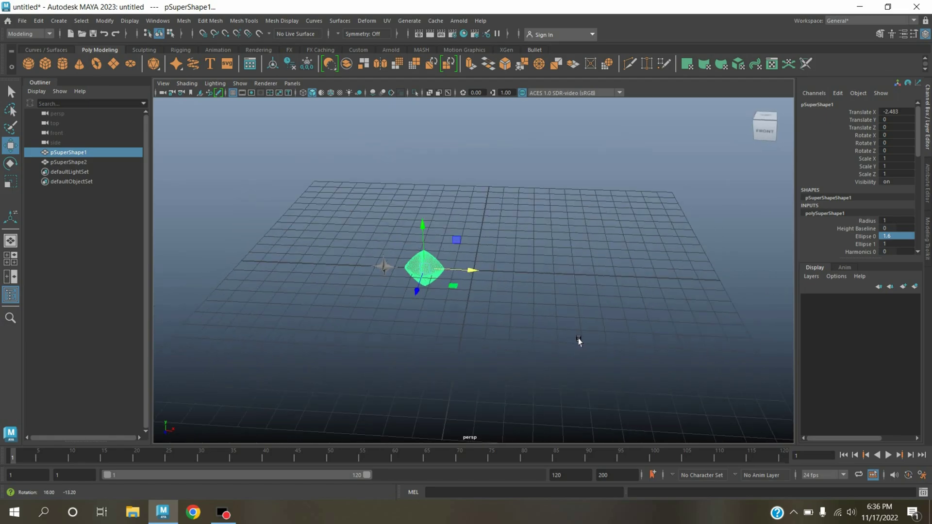
Step: Add a polygon cube and apply Mesh Smooth with 2 division levels
{"action": "left_click", "coordinate": [45, 64]}
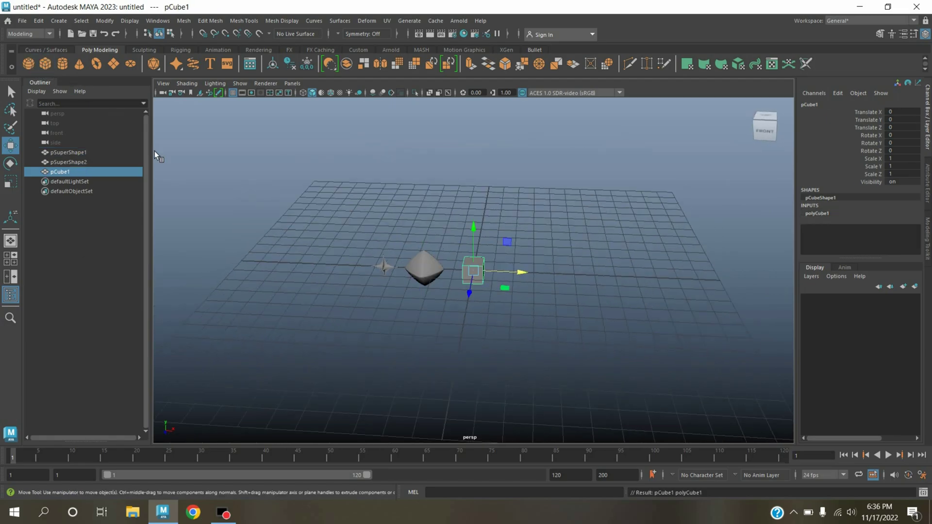
{"action": "left_click", "coordinate": [183, 21]}
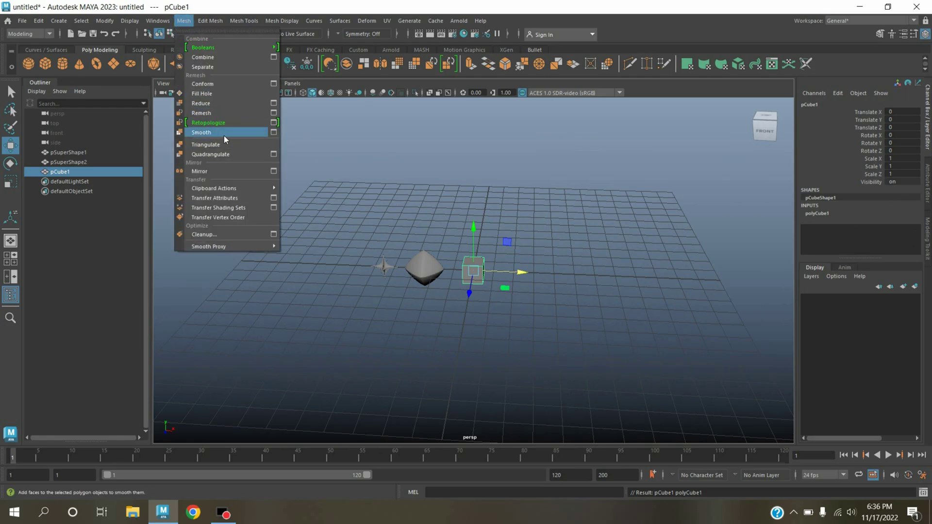
{"action": "left_click", "coordinate": [274, 133]}
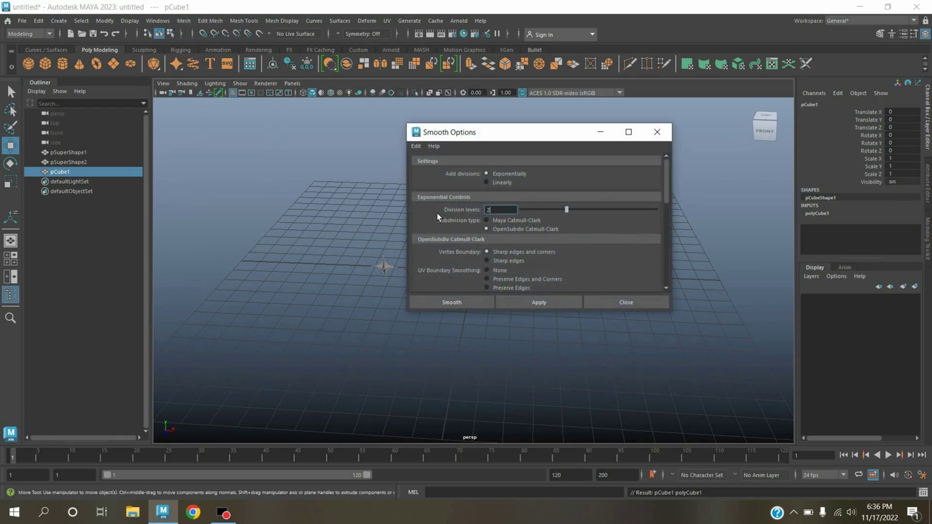
{"action": "left_click", "coordinate": [456, 302]}
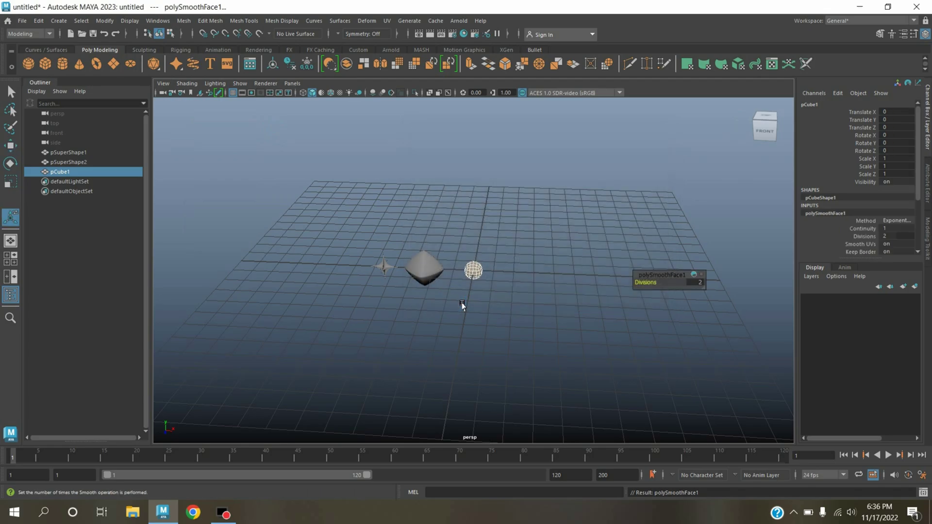
{"action": "key", "text": "space"}
{"action": "key", "text": "space"}
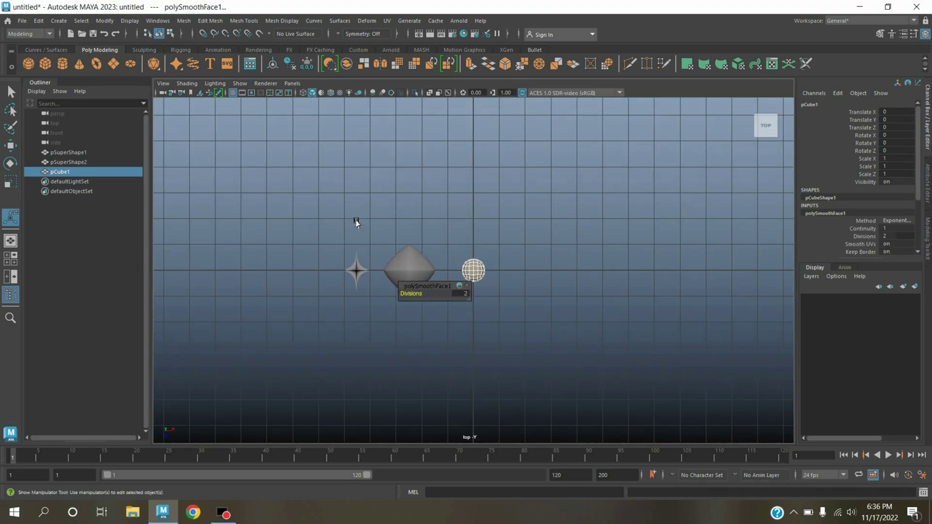
{"action": "scroll", "coordinate": [357, 219], "scroll_direction": "up", "scroll_amount": 5}
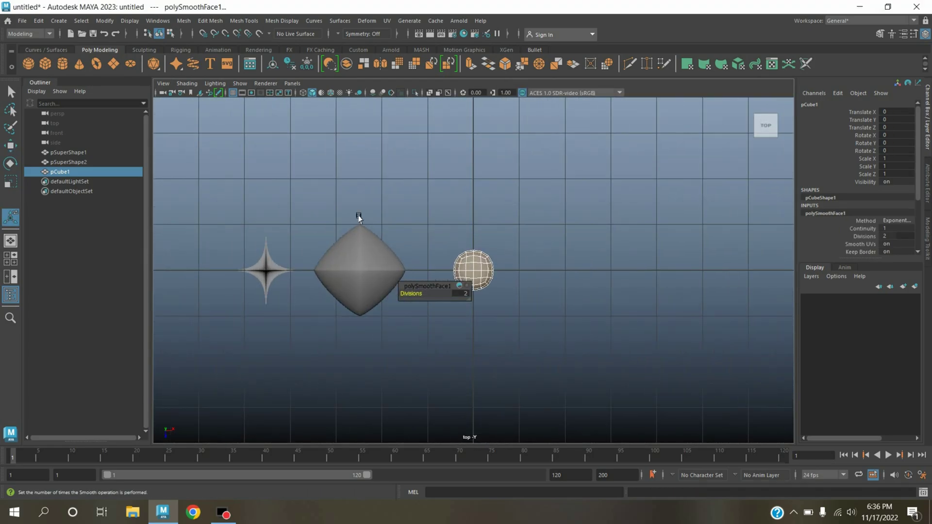
{"action": "left_click", "coordinate": [879, 34]}
Step: Select the ball's top vertex and enable soft selection with a 0.42 falloff radius
{"action": "left_click", "coordinate": [838, 117]}
{"action": "scroll", "coordinate": [597, 231], "scroll_direction": "up", "scroll_amount": 3}
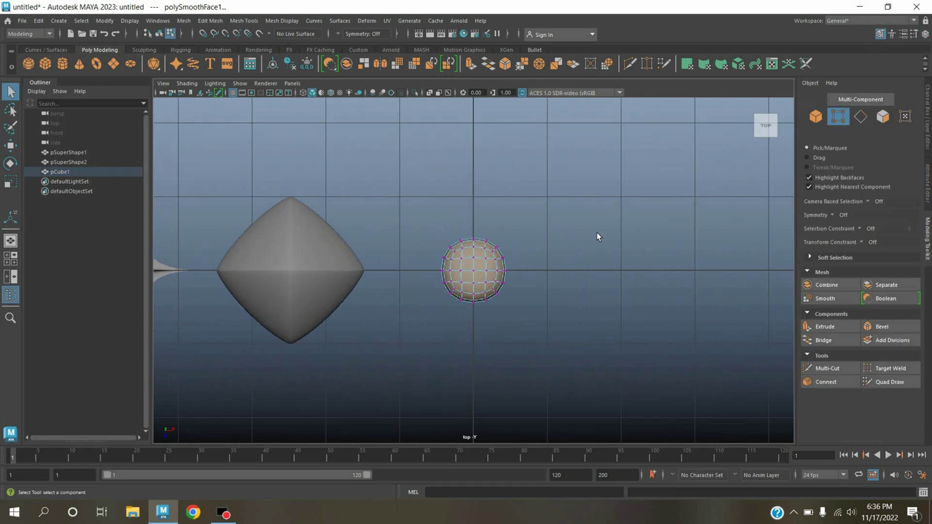
{"action": "left_click", "coordinate": [485, 281]}
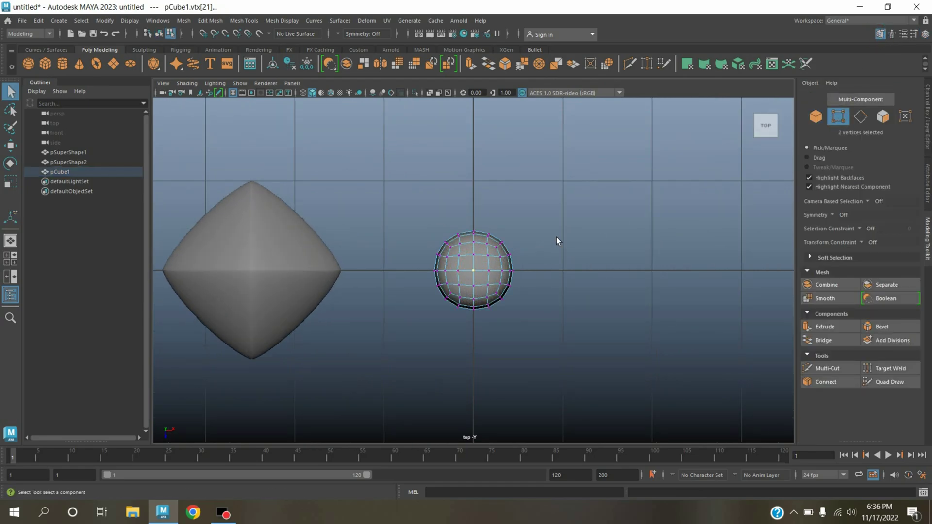
{"action": "key", "text": "space"}
{"action": "key", "text": "space"}
{"action": "left_click_drag", "start_coordinate": [574, 269], "coordinate": [540, 287], "text": "alt"}
{"action": "scroll", "coordinate": [539, 279], "scroll_direction": "up", "scroll_amount": 3}
{"action": "key", "text": "b"}
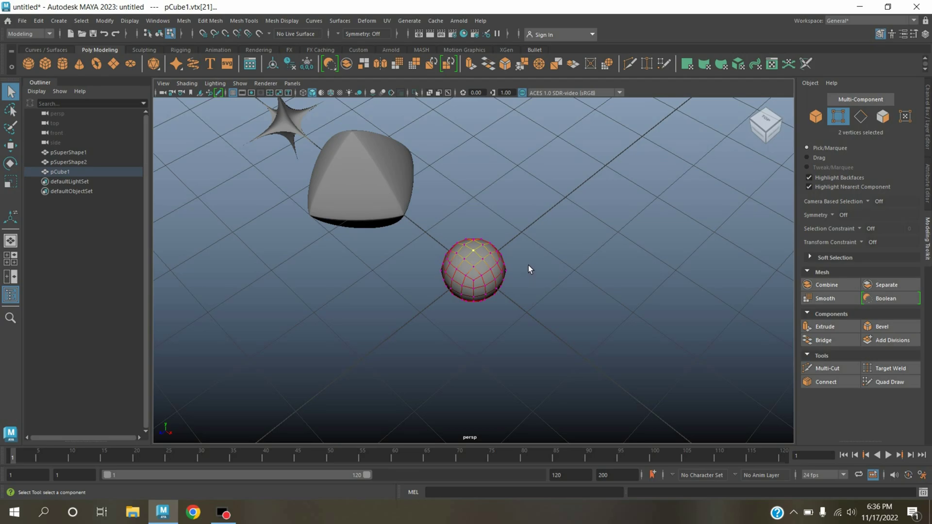
{"action": "left_click_drag", "start_coordinate": [527, 265], "coordinate": [590, 316]}
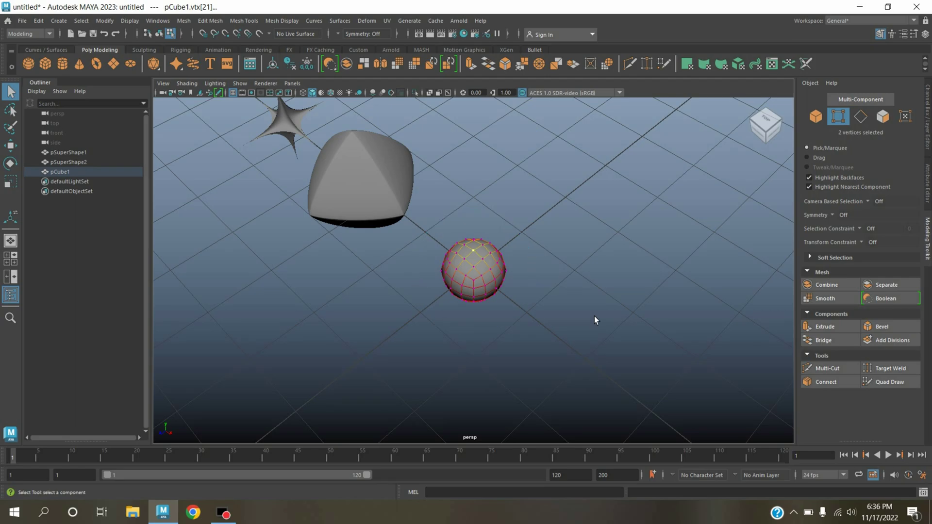
Step: Scale the soft-selected top down in height into a flat puck, then return to object mode
{"action": "left_click", "coordinate": [10, 182]}
{"action": "left_click_drag", "start_coordinate": [474, 244], "coordinate": [486, 304]}
{"action": "left_click_drag", "start_coordinate": [386, 348], "coordinate": [451, 326], "text": "alt"}
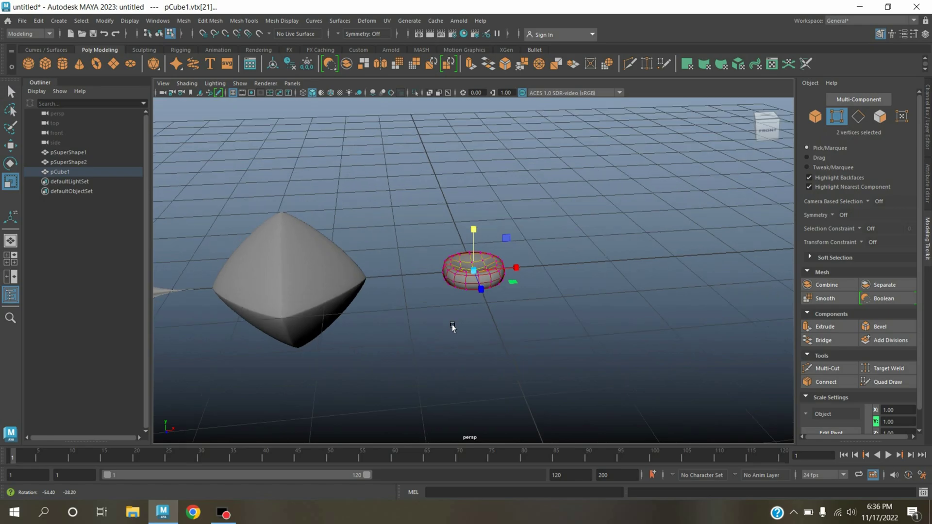
{"action": "left_click_drag", "start_coordinate": [474, 224], "coordinate": [483, 248]}
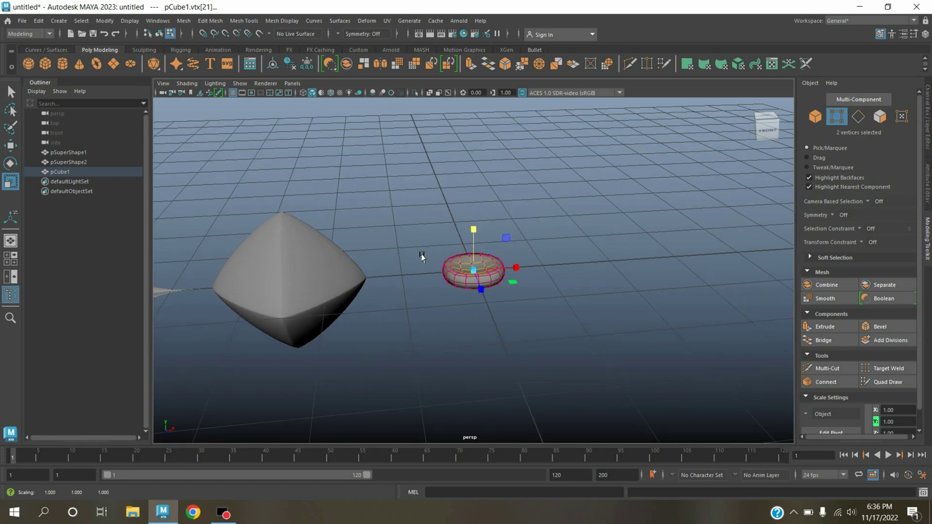
{"action": "left_click", "coordinate": [815, 118]}
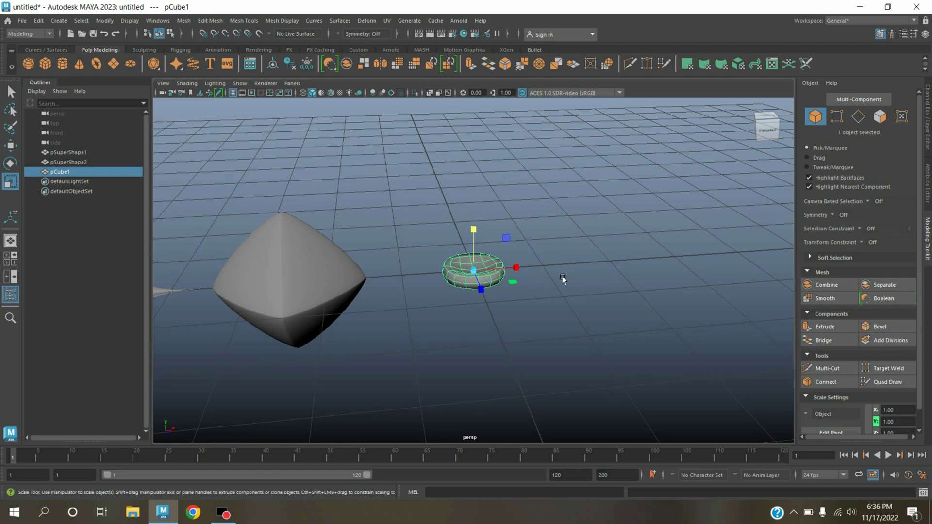
{"action": "left_click_drag", "start_coordinate": [561, 277], "coordinate": [381, 294], "text": "alt"}
Step: Shrink the rounded diamond to 0.39 scale and move it right along X
{"action": "left_click", "coordinate": [381, 294]}
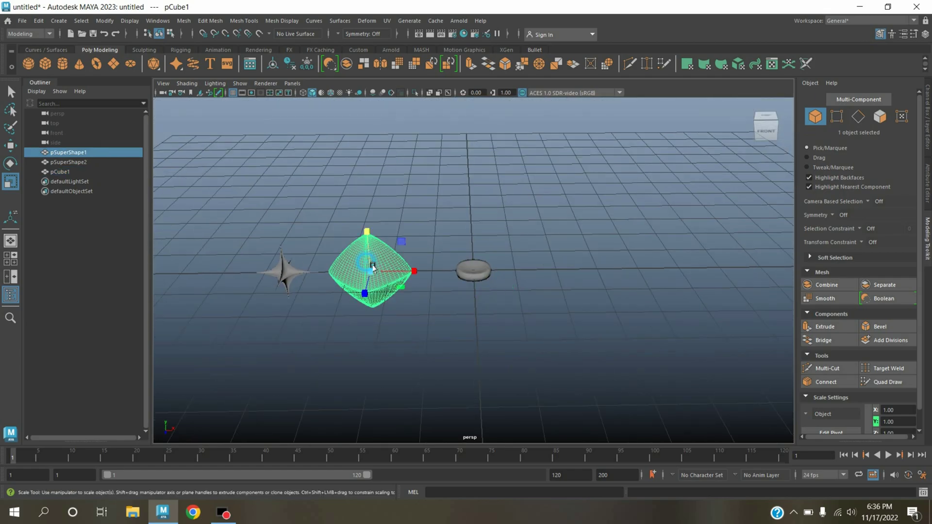
{"action": "left_click_drag", "start_coordinate": [378, 274], "coordinate": [339, 287]}
{"action": "left_click", "coordinate": [10, 145]}
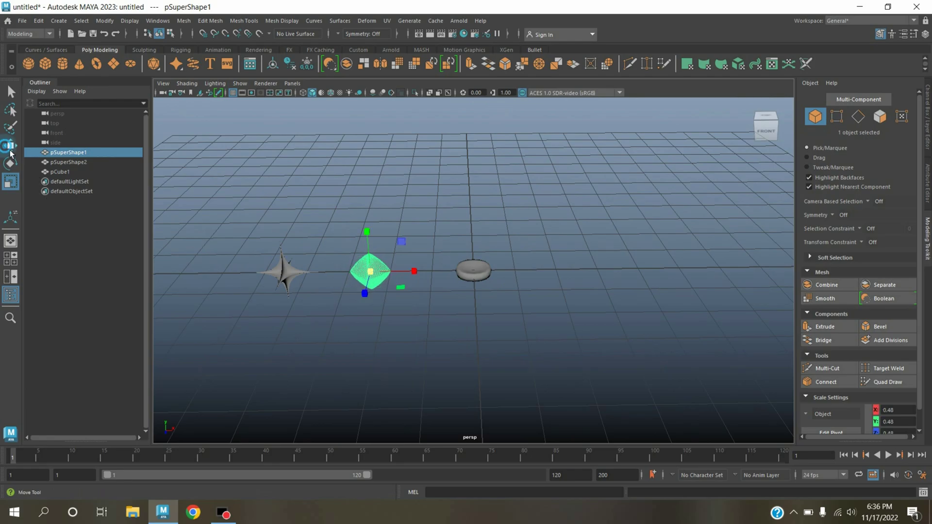
{"action": "left_click_drag", "start_coordinate": [395, 272], "coordinate": [465, 285]}
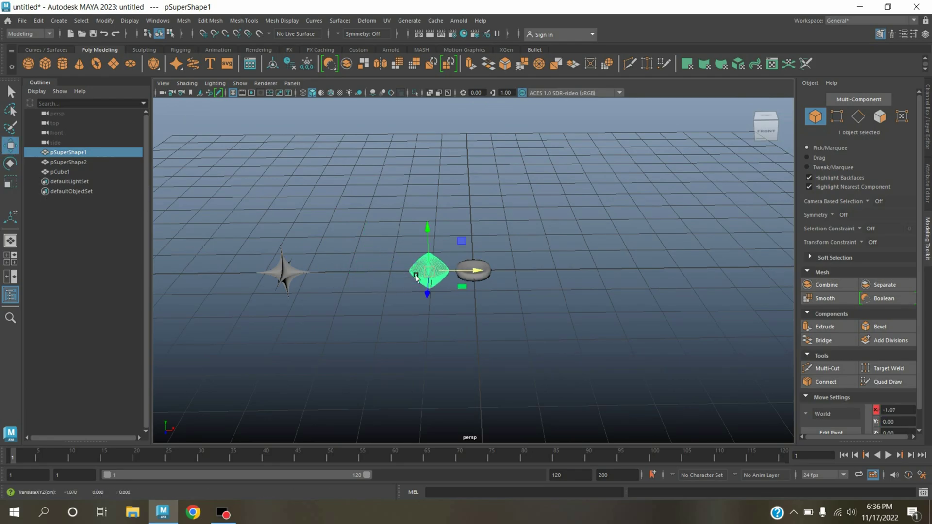
{"action": "key", "text": "r"}
{"action": "left_click_drag", "start_coordinate": [446, 274], "coordinate": [430, 276]}
{"action": "left_click", "coordinate": [10, 145]}
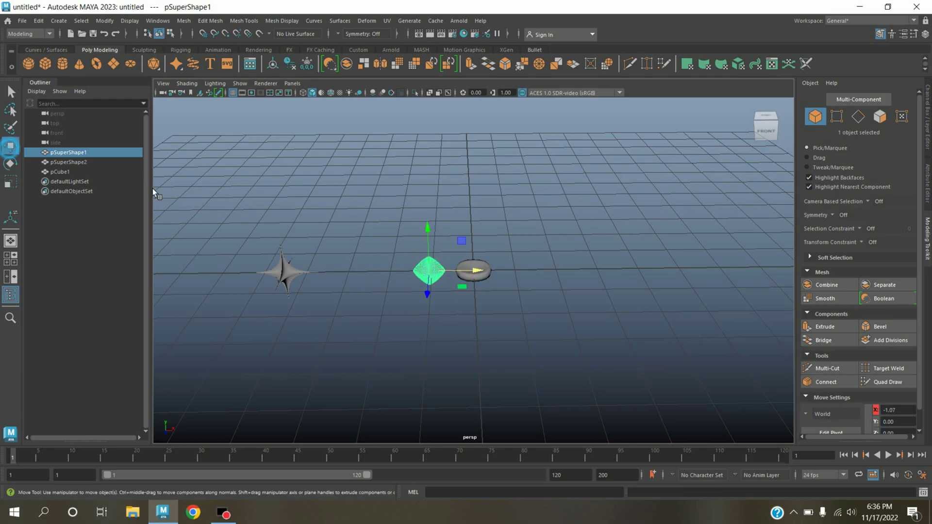
{"action": "left_click_drag", "start_coordinate": [465, 275], "coordinate": [467, 276]}
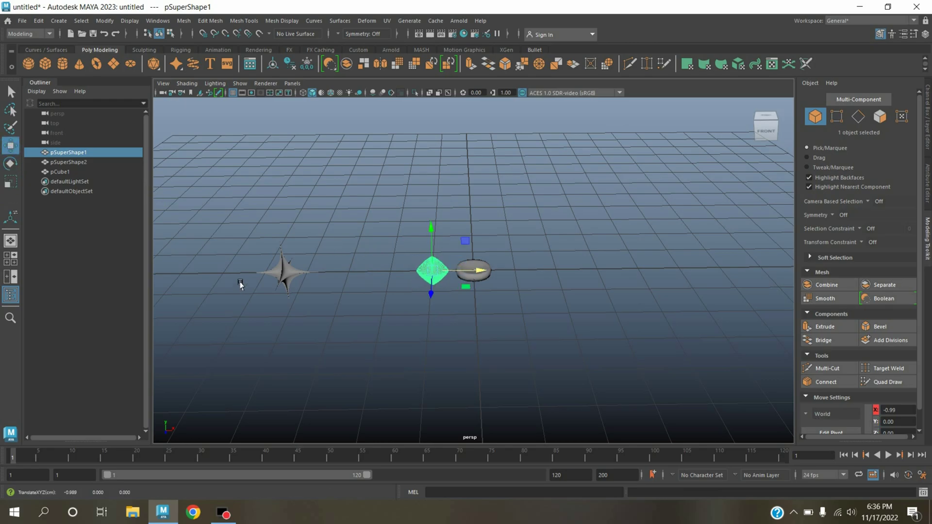
Step: Scale the star to about half size and move it right toward the diamond
{"action": "left_click", "coordinate": [291, 275]}
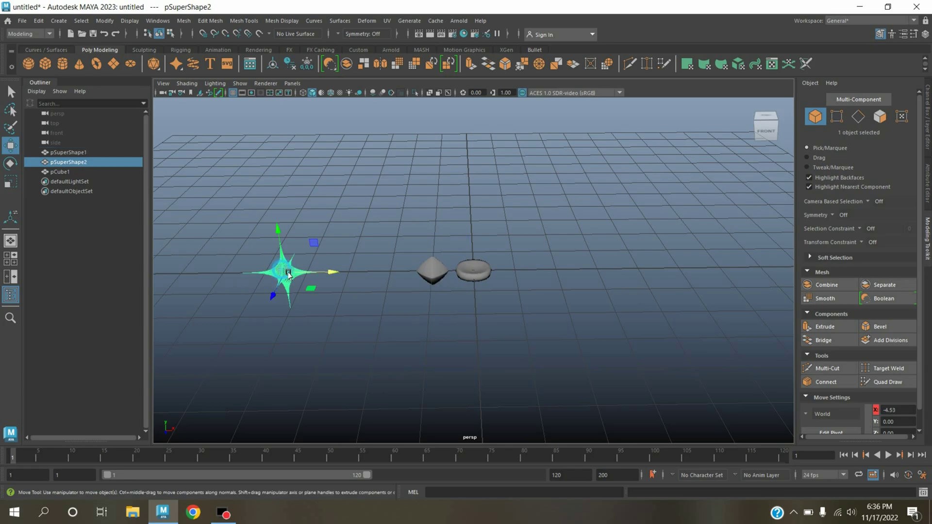
{"action": "left_click", "coordinate": [10, 182]}
{"action": "left_click_drag", "start_coordinate": [286, 279], "coordinate": [250, 293]}
{"action": "left_click", "coordinate": [10, 145]}
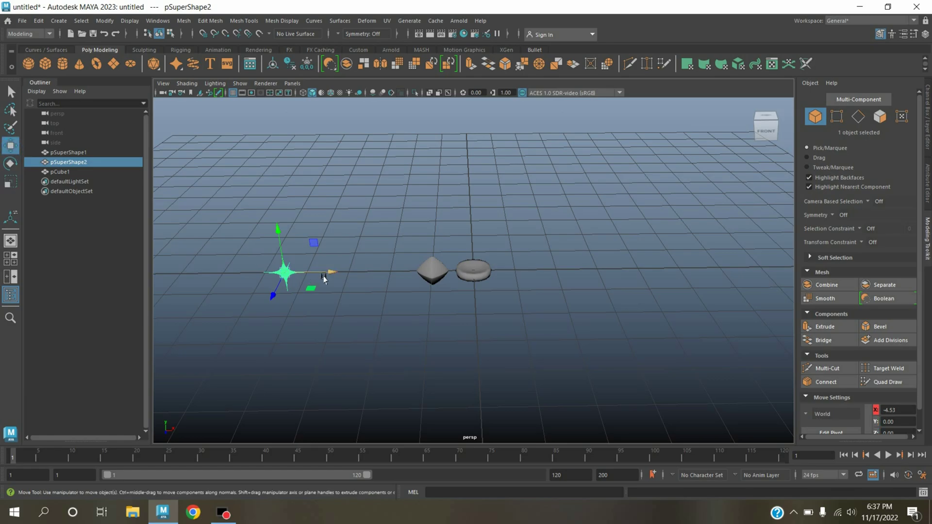
{"action": "left_click_drag", "start_coordinate": [327, 272], "coordinate": [427, 297]}
Step: Marquee-select all three shapes and move them left together
{"action": "left_click_drag", "start_coordinate": [294, 219], "coordinate": [521, 321]}
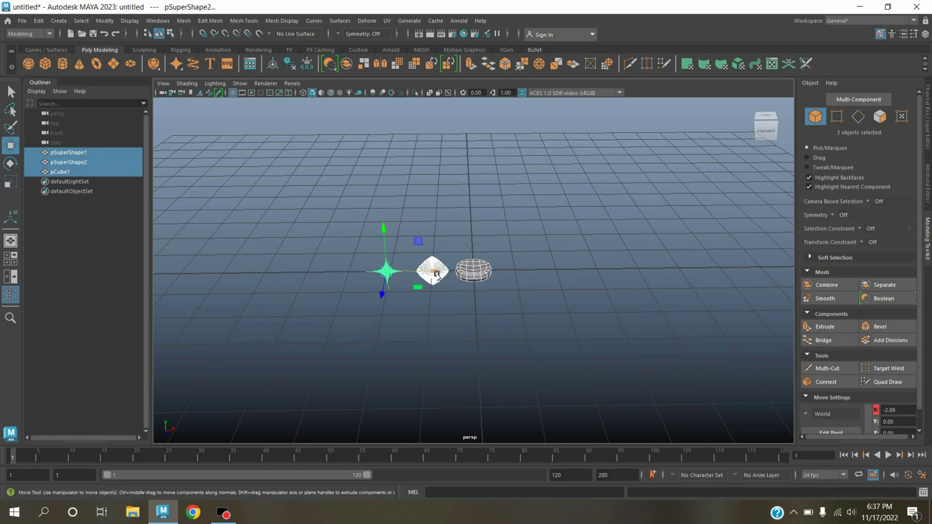
{"action": "left_click_drag", "start_coordinate": [434, 276], "coordinate": [322, 291]}
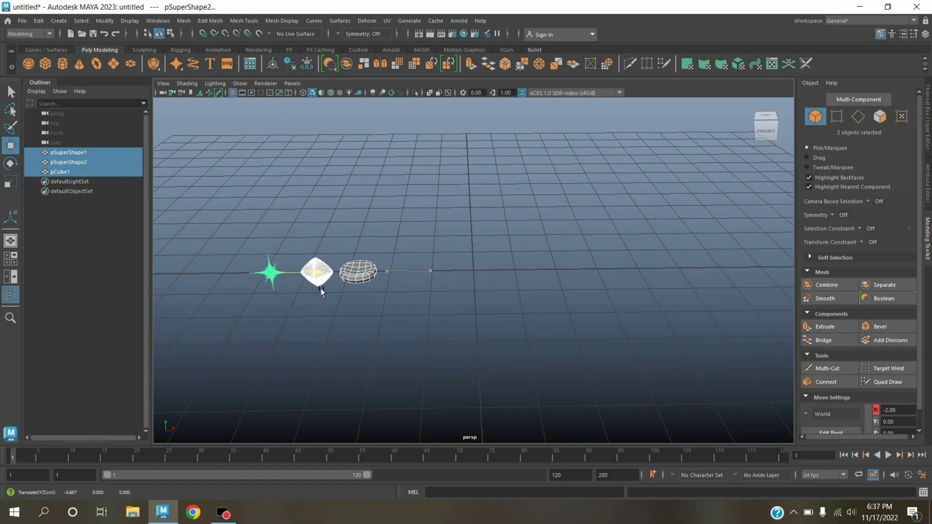
{"action": "left_click", "coordinate": [368, 277]}
Step: Assign the cube a new red Lambert material
{"action": "right_click", "coordinate": [367, 277]}
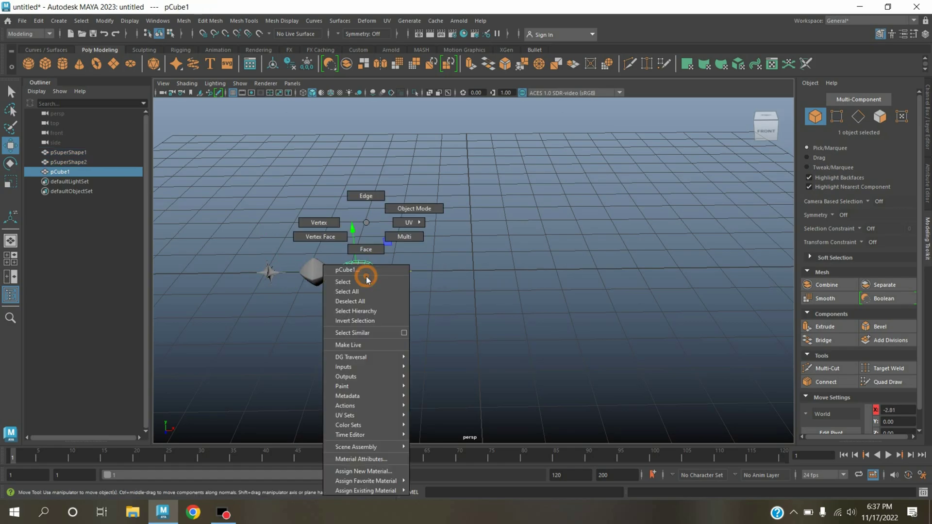
{"action": "left_click", "coordinate": [374, 471]}
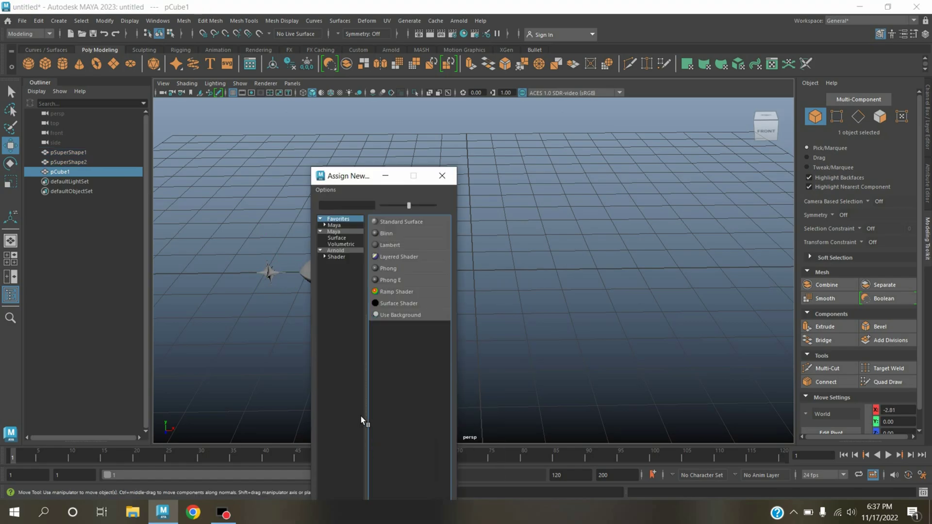
{"action": "left_click", "coordinate": [398, 246]}
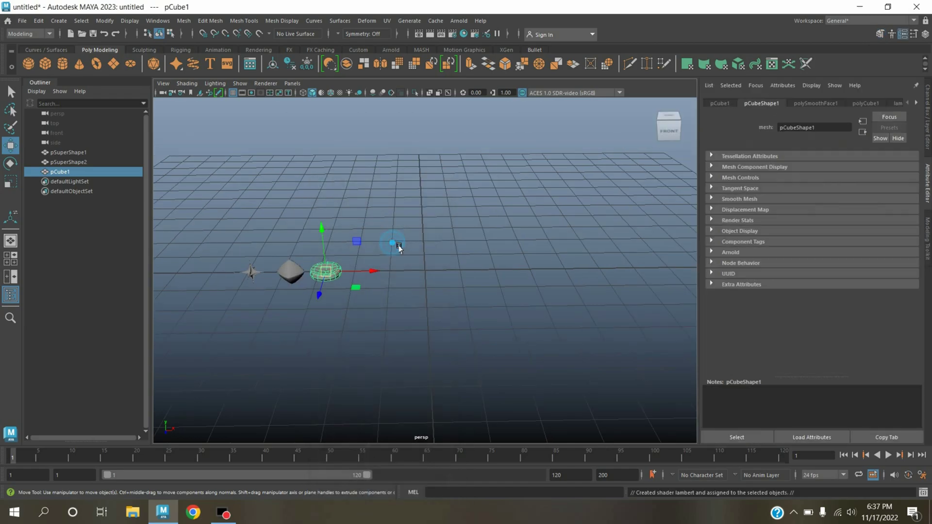
{"action": "left_click", "coordinate": [898, 105]}
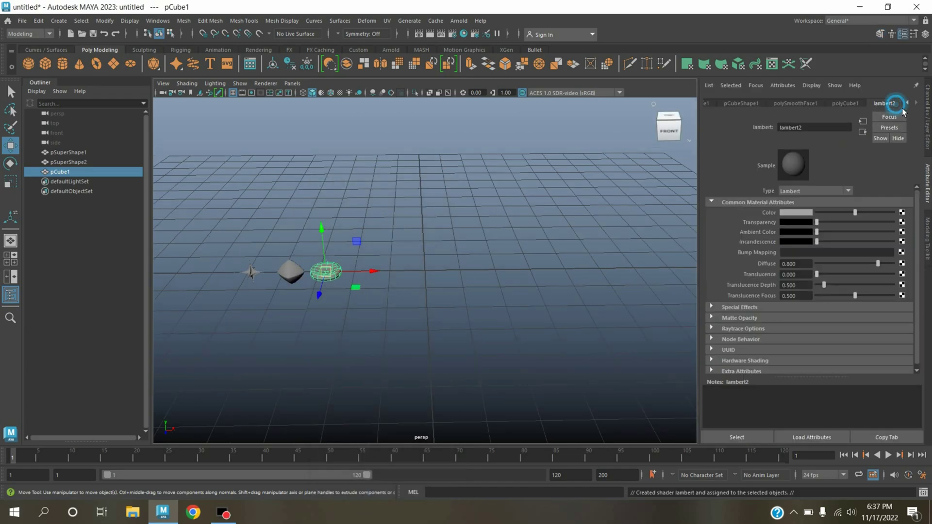
{"action": "left_click", "coordinate": [791, 213]}
{"action": "left_click", "coordinate": [746, 189]}
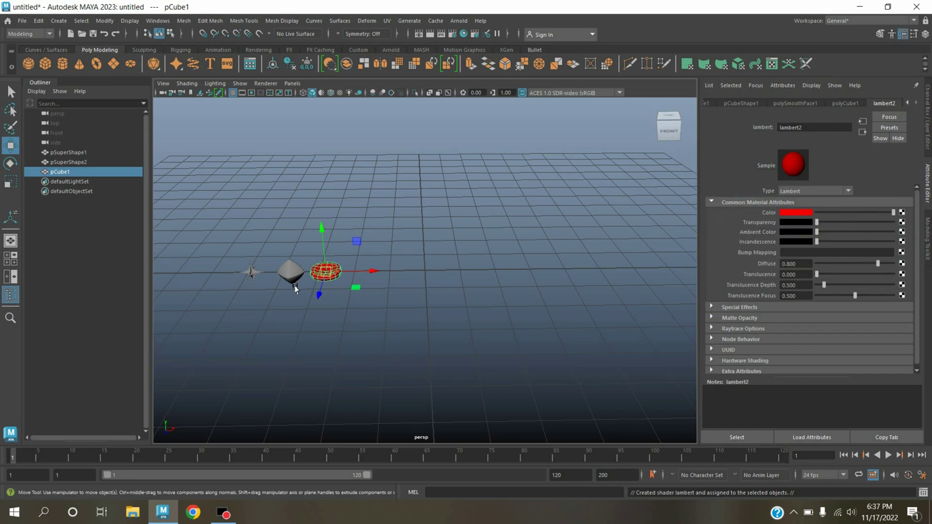
Step: Assign the diamond pSuperShape1 a new green Phong material
{"action": "left_click", "coordinate": [291, 271]}
{"action": "right_click_drag", "start_coordinate": [294, 271], "coordinate": [293, 470]}
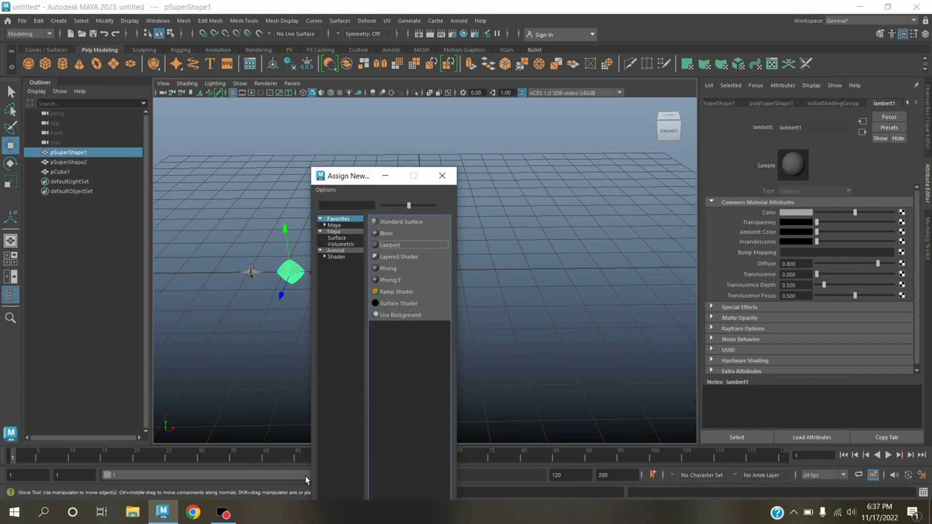
{"action": "left_click", "coordinate": [393, 271]}
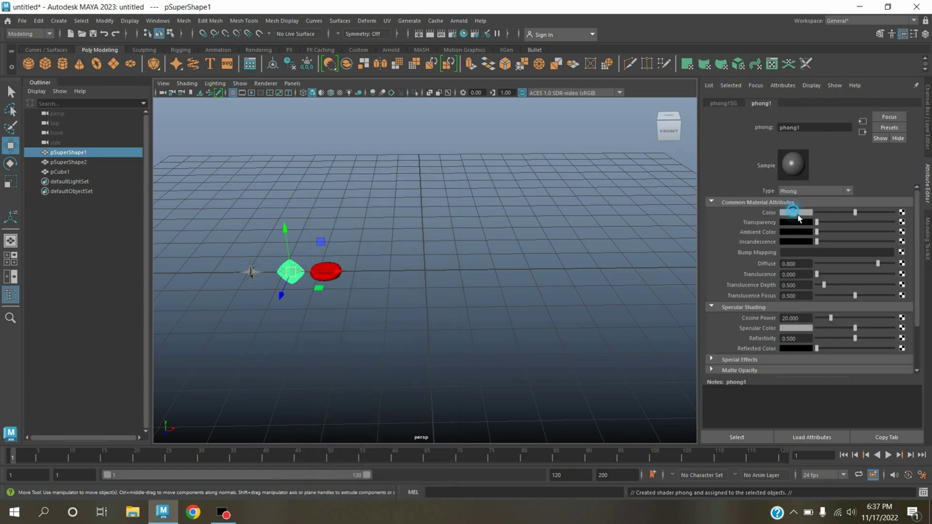
{"action": "left_click", "coordinate": [791, 212]}
{"action": "left_click", "coordinate": [778, 186]}
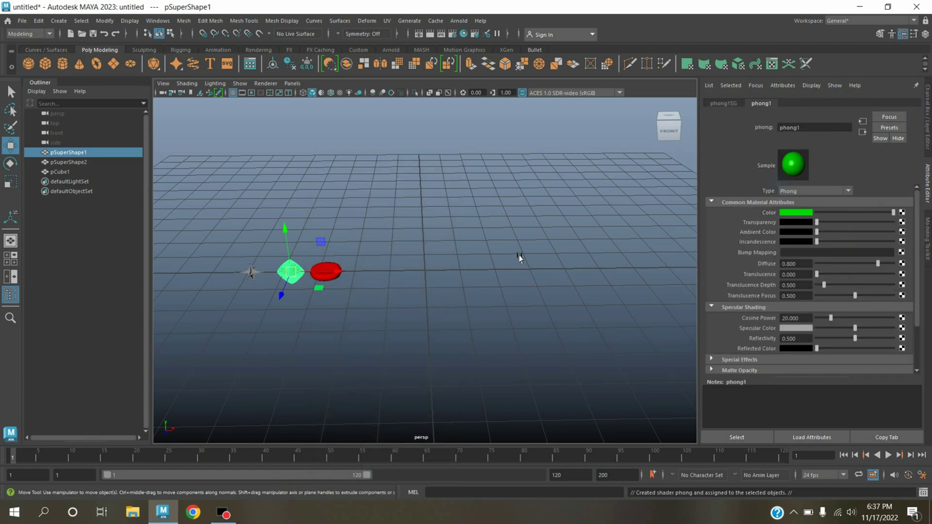
Step: Assign the star pSuperShape2 a new yellow Blinn material and clear the selection
{"action": "left_click", "coordinate": [251, 270]}
{"action": "right_click_drag", "start_coordinate": [251, 222], "coordinate": [249, 473]}
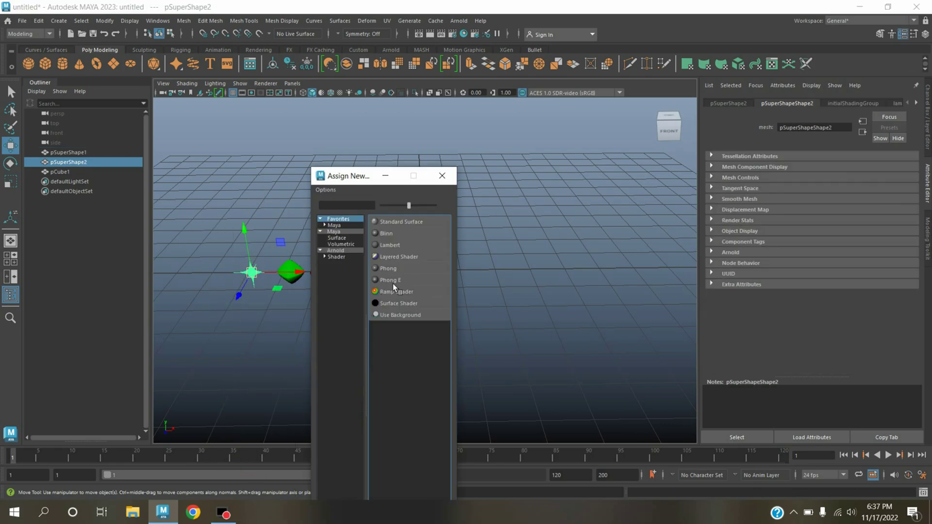
{"action": "left_click", "coordinate": [396, 235]}
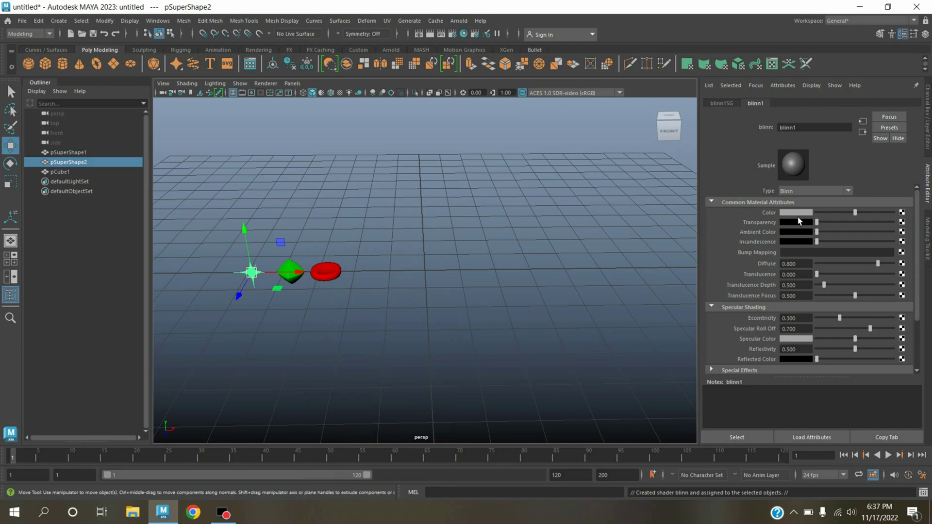
{"action": "left_click", "coordinate": [788, 212]}
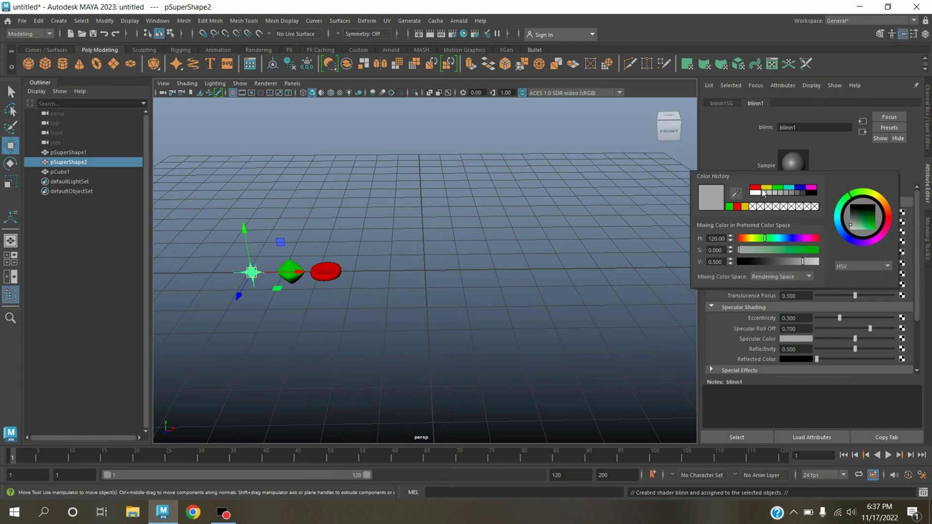
{"action": "left_click", "coordinate": [766, 188]}
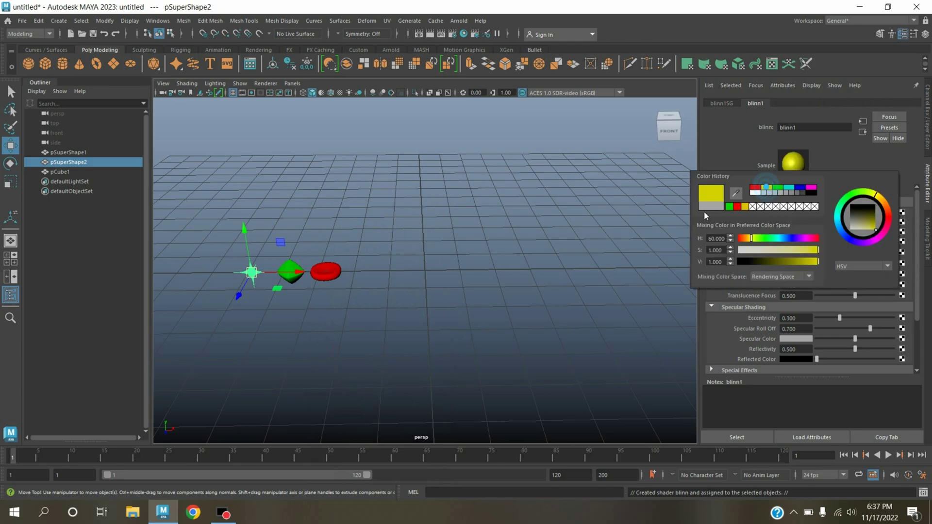
{"action": "left_click", "coordinate": [484, 269]}
{"action": "left_click", "coordinate": [31, 35]}
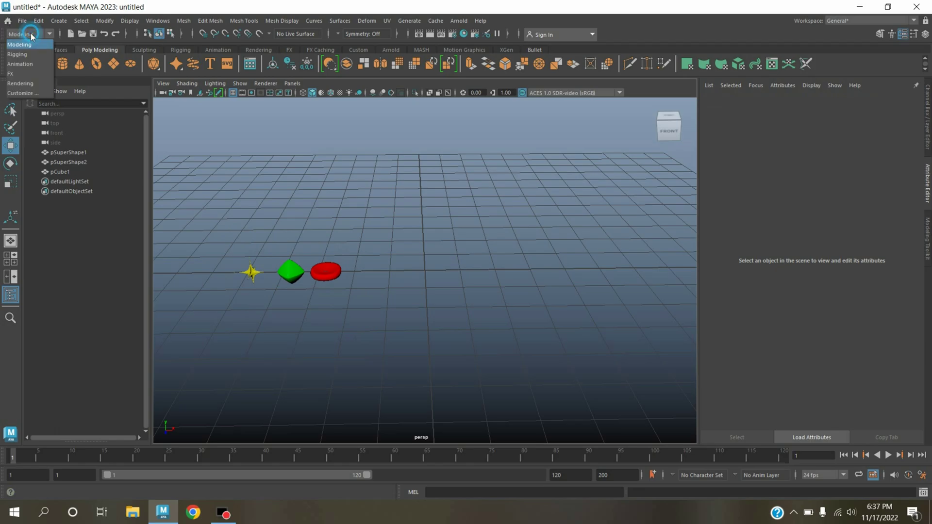
Step: Switch to the FX menu set and create a Volume nParticle emitter with Away From Center 10
{"action": "left_click", "coordinate": [21, 74]}
{"action": "left_click", "coordinate": [189, 20]}
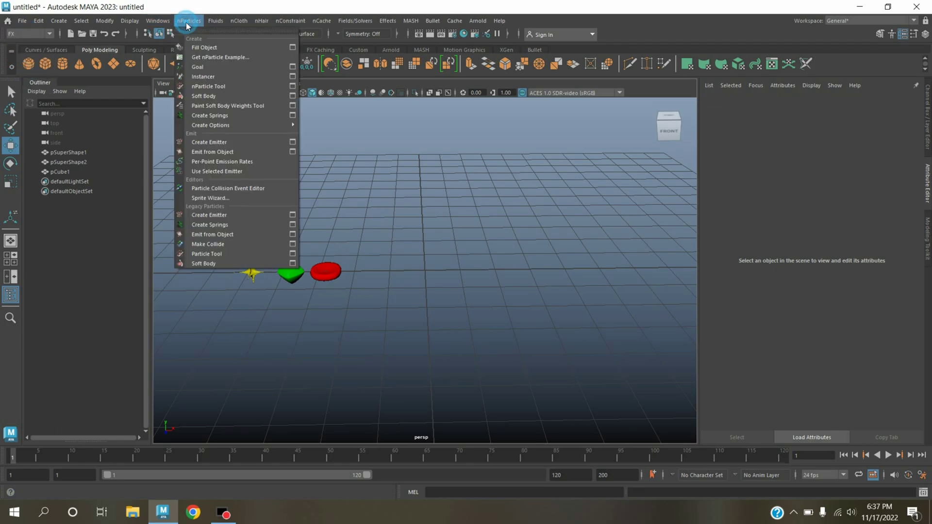
{"action": "left_click", "coordinate": [293, 142]}
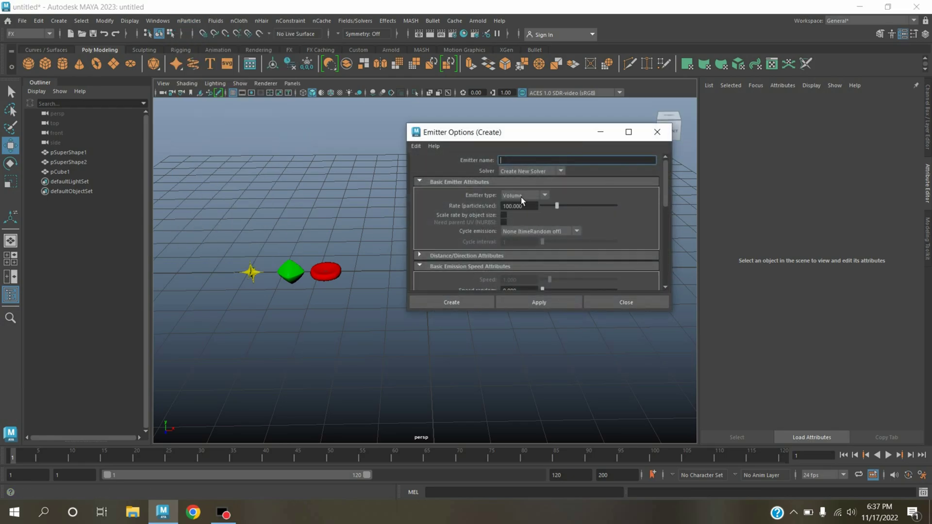
{"action": "scroll", "coordinate": [485, 226], "scroll_direction": "down", "scroll_amount": 5}
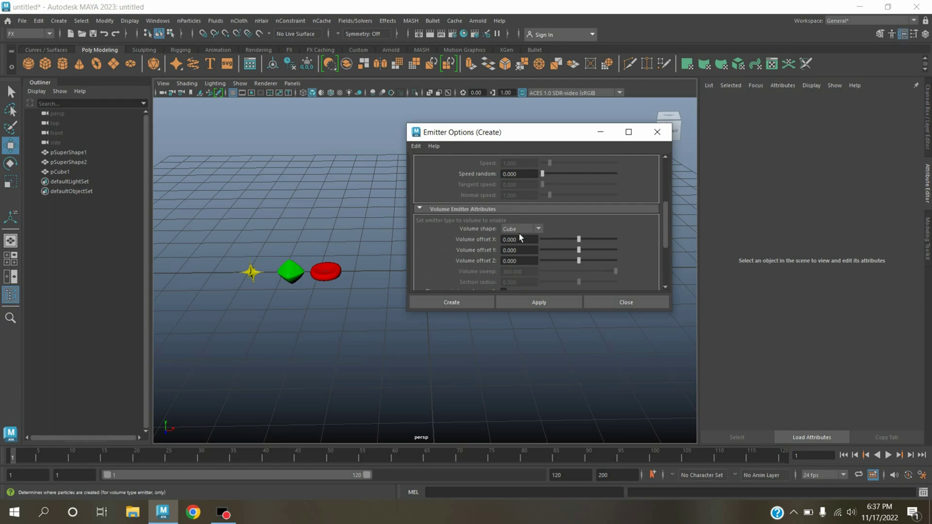
{"action": "scroll", "coordinate": [495, 243], "scroll_direction": "down", "scroll_amount": 3}
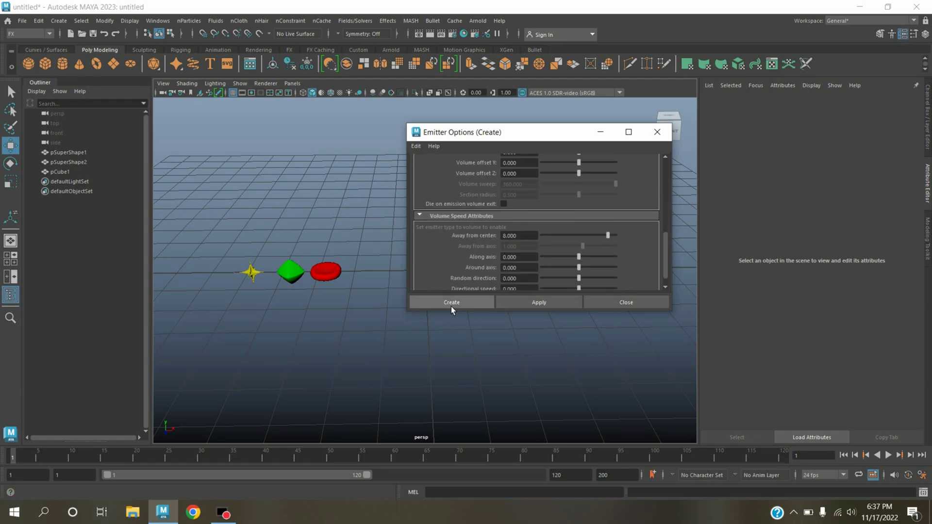
{"action": "left_click", "coordinate": [609, 236]}
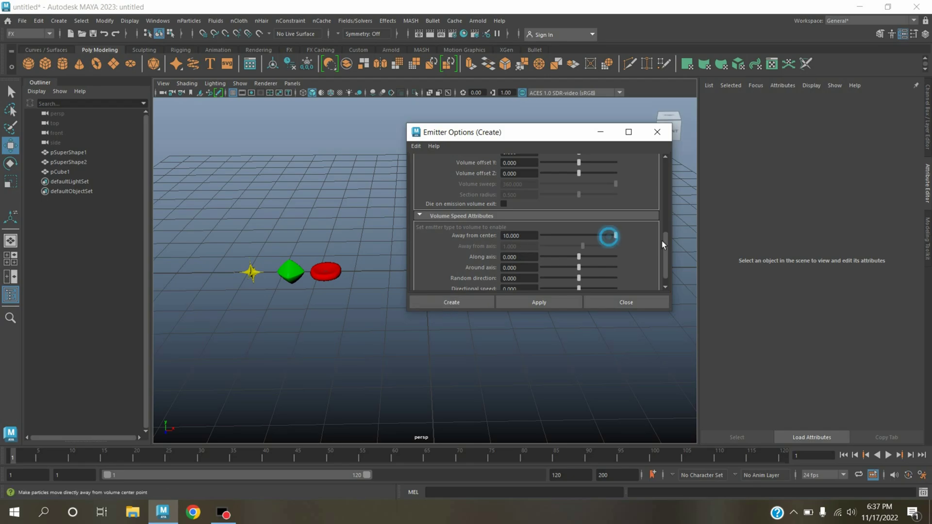
{"action": "left_click", "coordinate": [449, 304]}
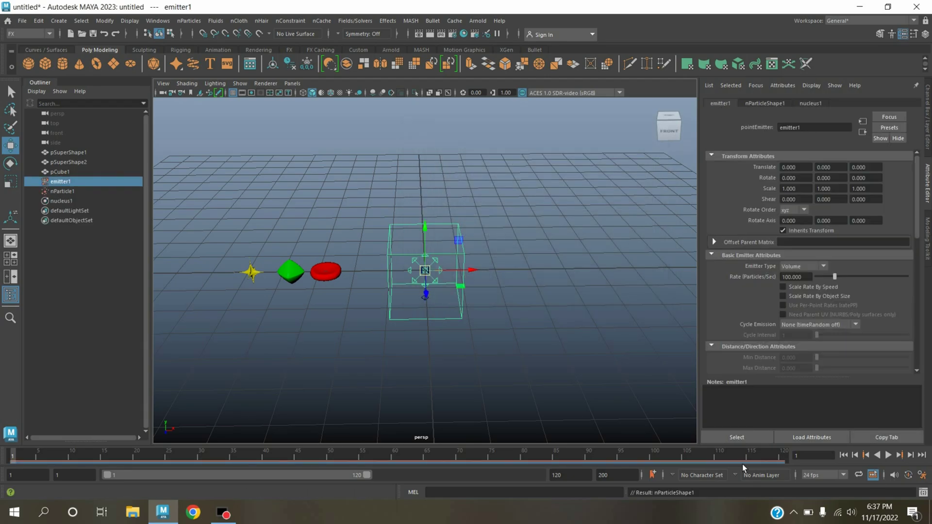
Step: Preview the particle emission, then select the yellow star pSuperShape2 for the Instancer options
{"action": "left_click", "coordinate": [889, 457]}
{"action": "left_click", "coordinate": [890, 459]}
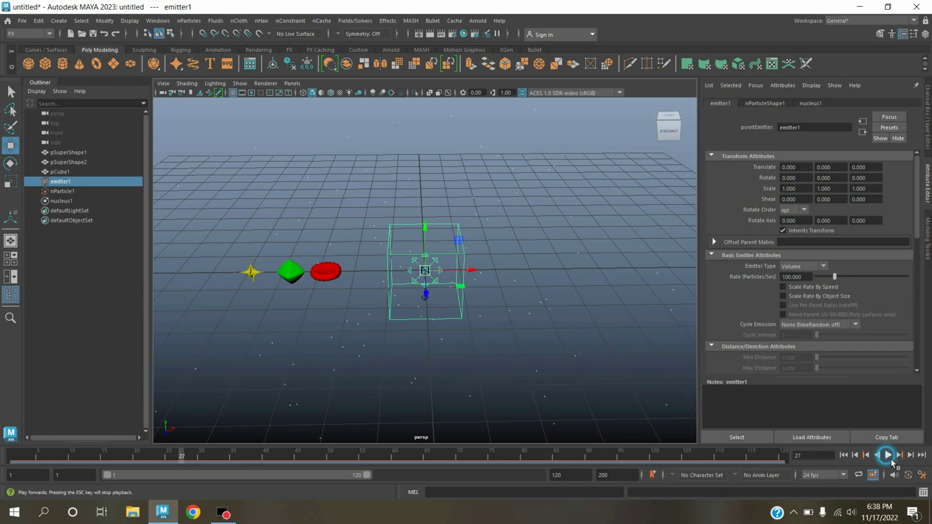
{"action": "left_click", "coordinate": [256, 273]}
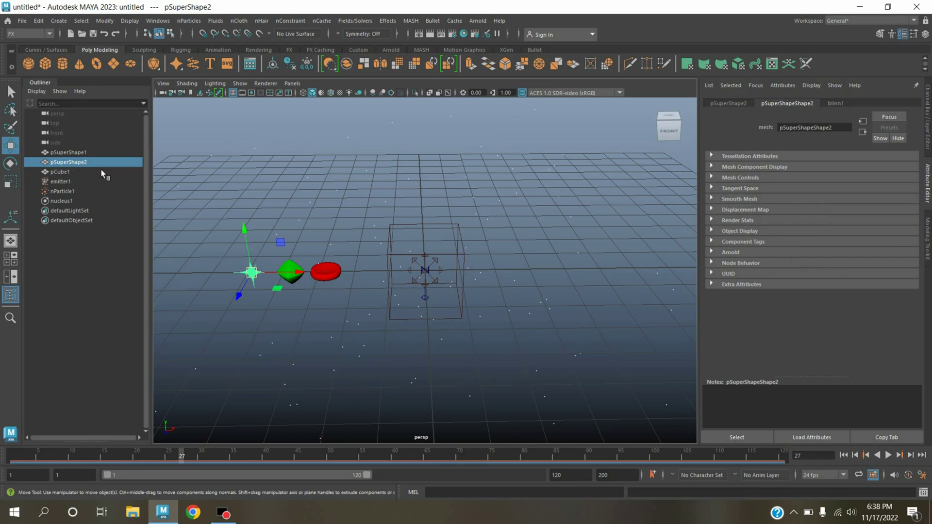
{"action": "left_click", "coordinate": [189, 20]}
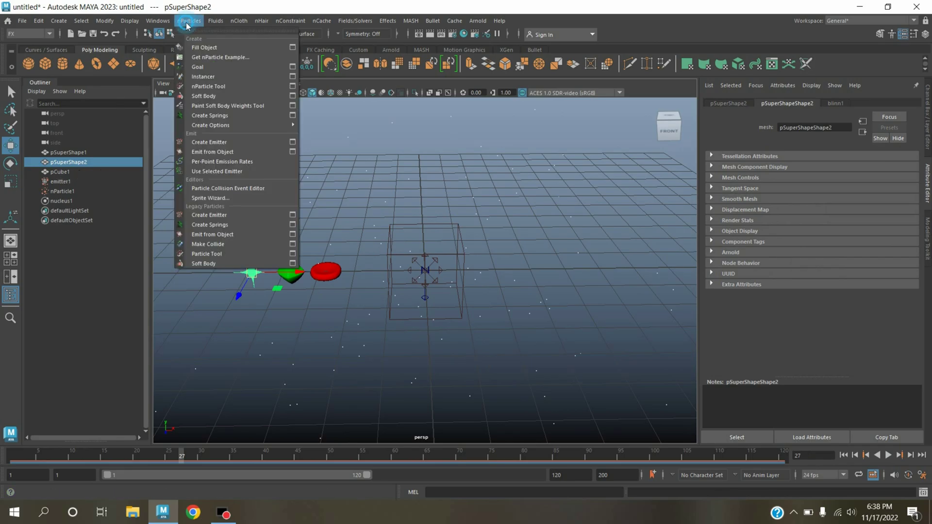
{"action": "left_click", "coordinate": [292, 77]}
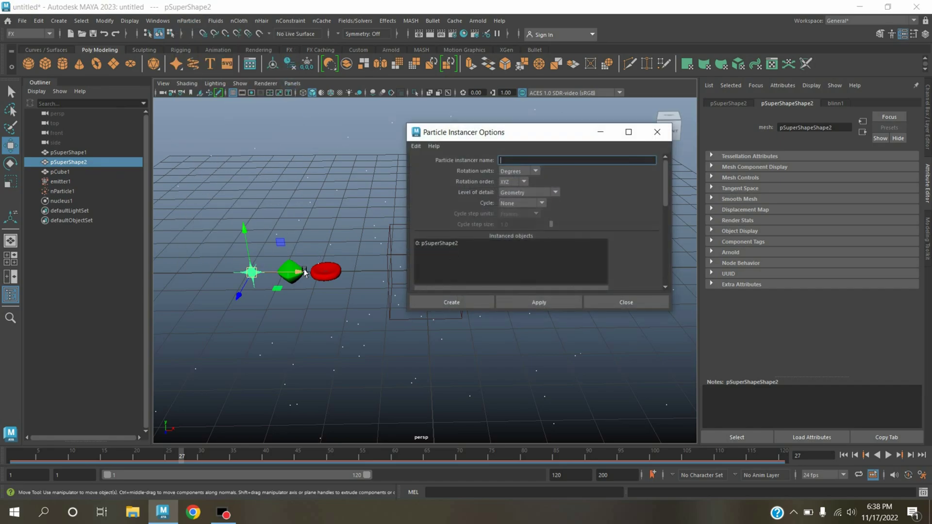
Step: Add pSuperShape1 and pCube1 to the instanced objects and create instancer1
{"action": "left_click", "coordinate": [301, 283]}
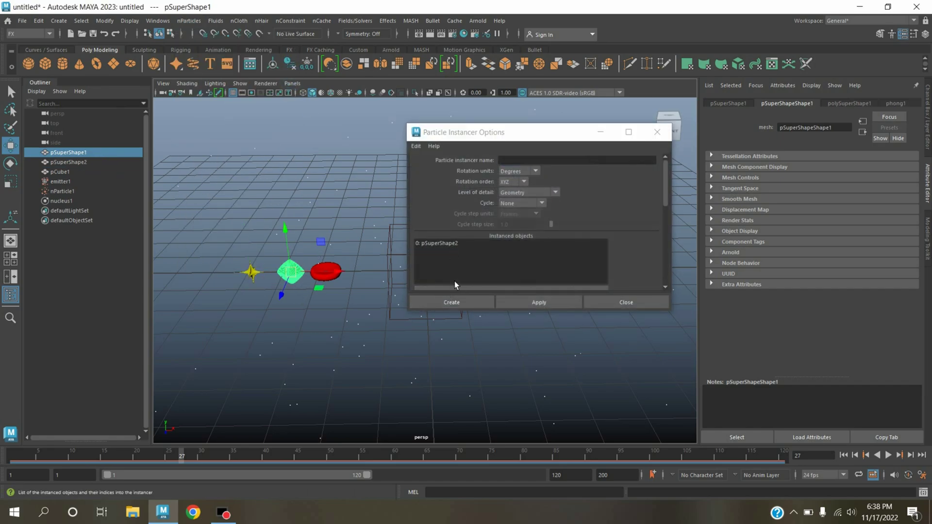
{"action": "scroll", "coordinate": [454, 284], "scroll_direction": "down", "scroll_amount": 2}
{"action": "left_click", "coordinate": [439, 263]}
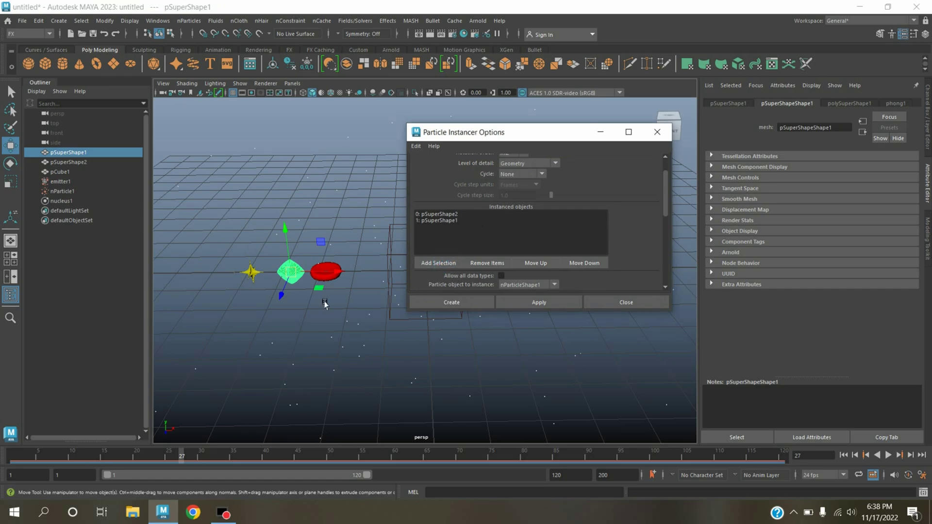
{"action": "left_click", "coordinate": [337, 280]}
{"action": "left_click", "coordinate": [446, 266]}
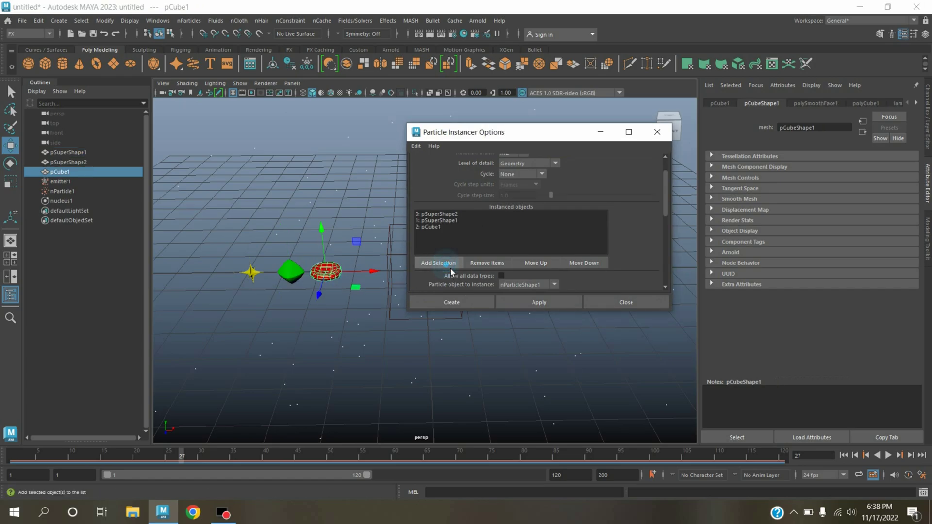
{"action": "left_click", "coordinate": [463, 307]}
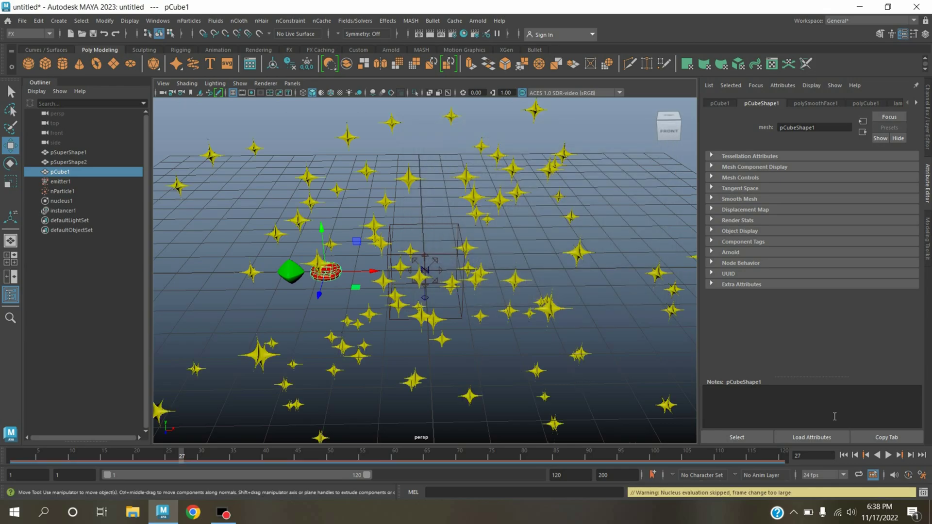
Step: Play the simulation to check the star instances, then select nParticle1
{"action": "left_click", "coordinate": [887, 455]}
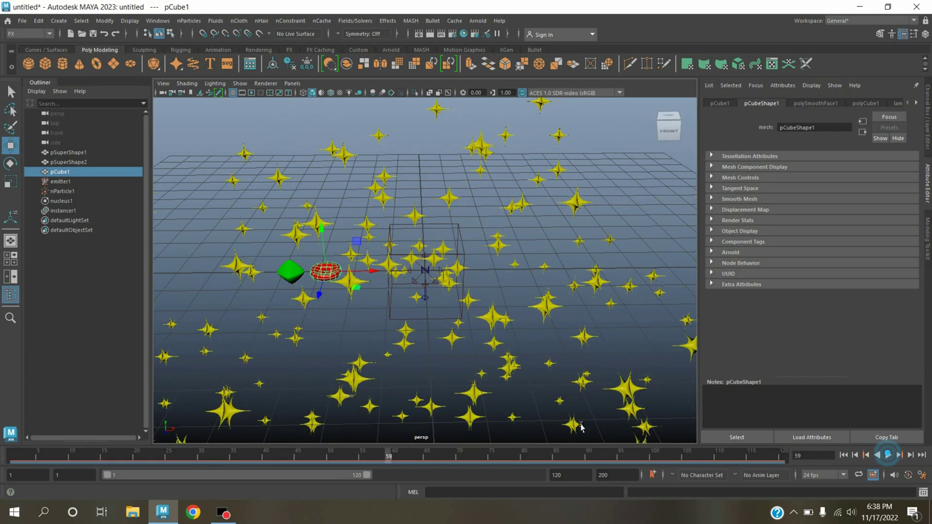
{"action": "key", "text": "Escape"}
{"action": "left_click", "coordinate": [552, 103]}
{"action": "left_click", "coordinate": [561, 233]}
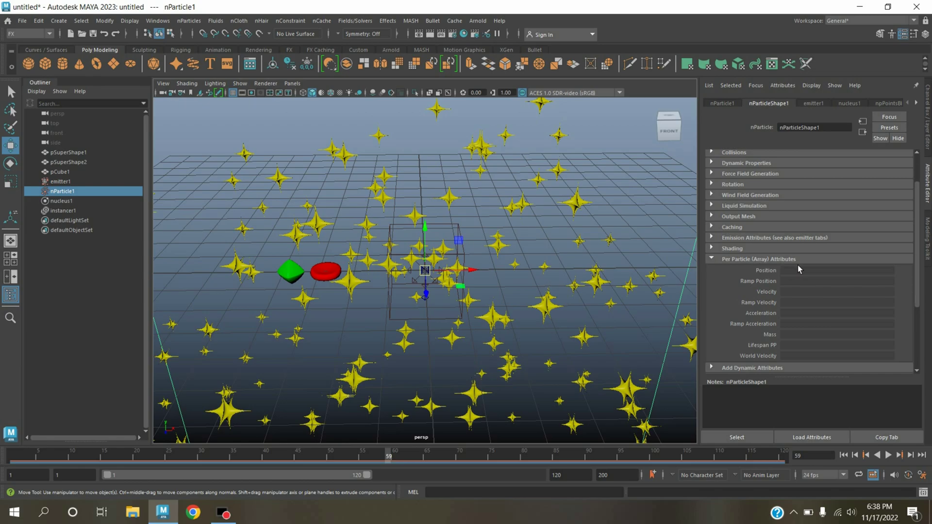
Step: Add a per-particle float attribute named indexPP to nParticleShape1
{"action": "scroll", "coordinate": [729, 304], "scroll_direction": "down", "scroll_amount": 3}
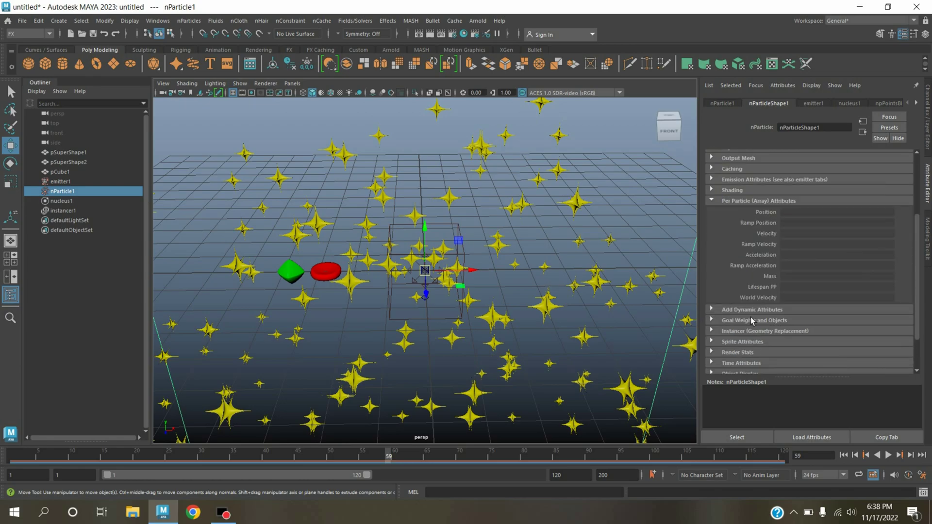
{"action": "left_click", "coordinate": [721, 309]}
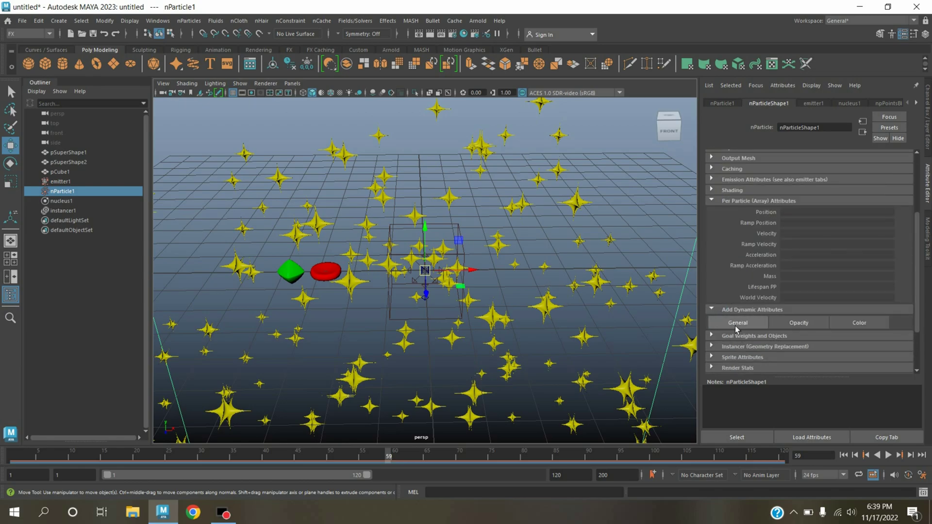
{"action": "left_click", "coordinate": [736, 324]}
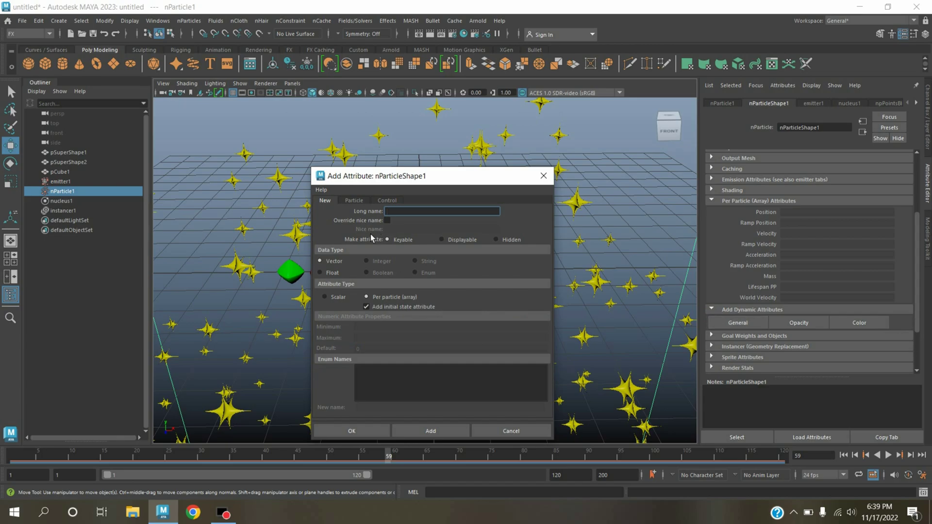
{"action": "left_click", "coordinate": [410, 213]}
{"action": "left_click", "coordinate": [332, 273]}
{"action": "left_click", "coordinate": [351, 431]}
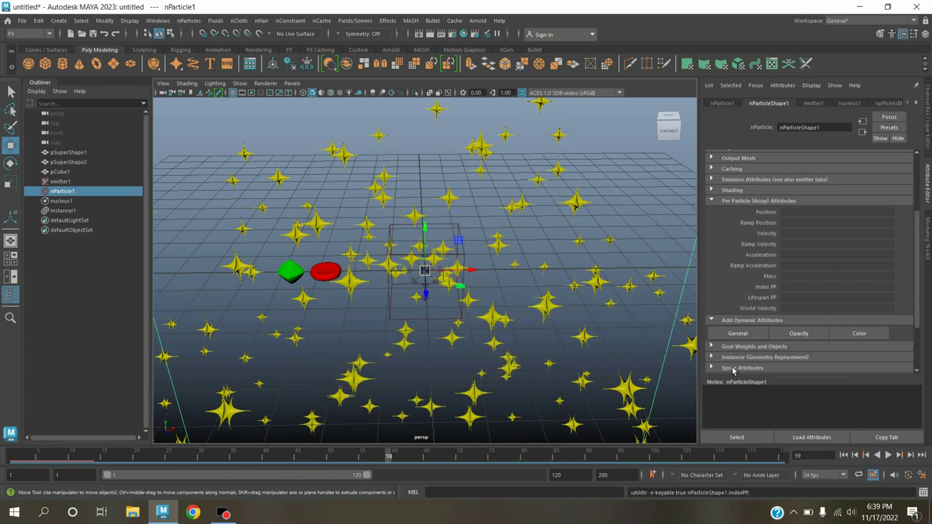
Step: Add a per-particle vector attribute named randomRotation
{"action": "left_click", "coordinate": [737, 333]}
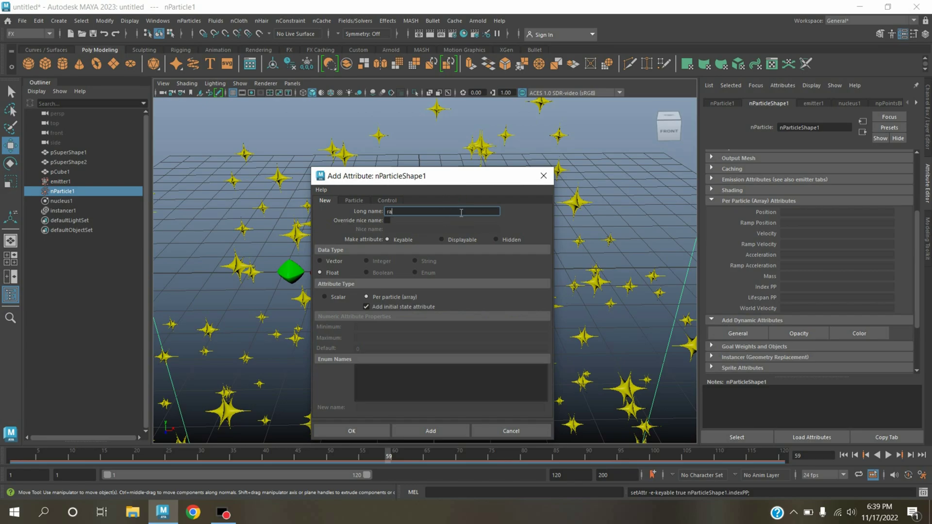
{"action": "type", "text": "ion"}
{"action": "left_click", "coordinate": [320, 261]}
{"action": "left_click", "coordinate": [353, 431]}
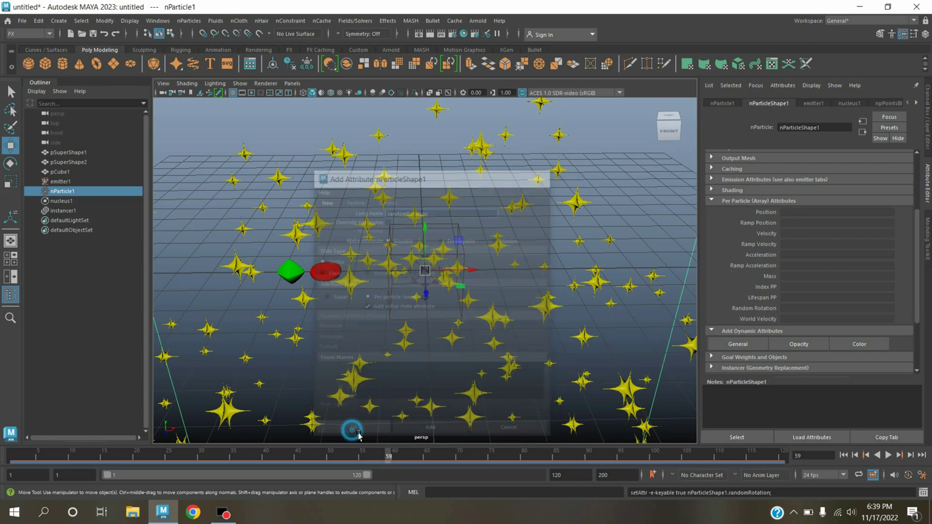
Step: Add a per-particle attribute named randomScale
{"action": "left_click", "coordinate": [735, 345]}
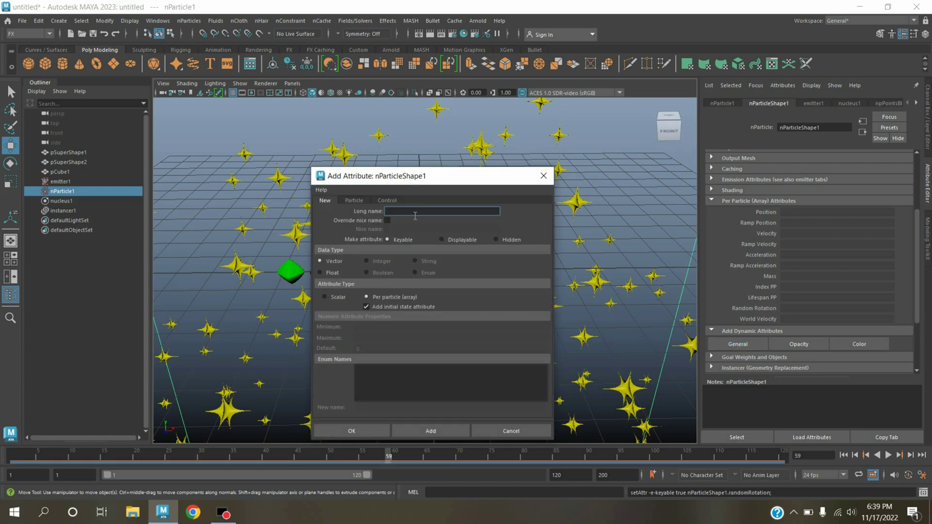
{"action": "type", "text": "randomScale"}
{"action": "left_click", "coordinate": [327, 430]}
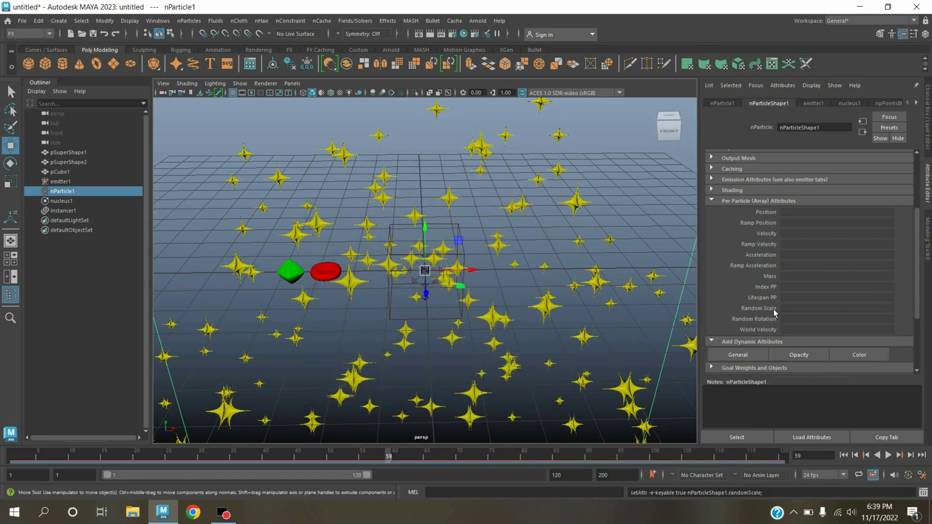
{"action": "right_click", "coordinate": [783, 298]}
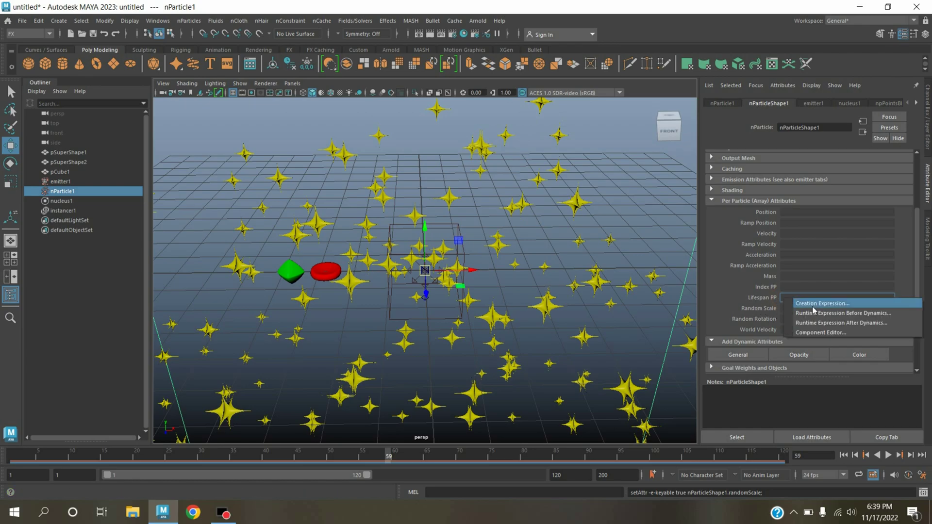
Step: Create the creation expression indexPP = id%3; in the Expression Editor and close it
{"action": "left_click", "coordinate": [813, 304]}
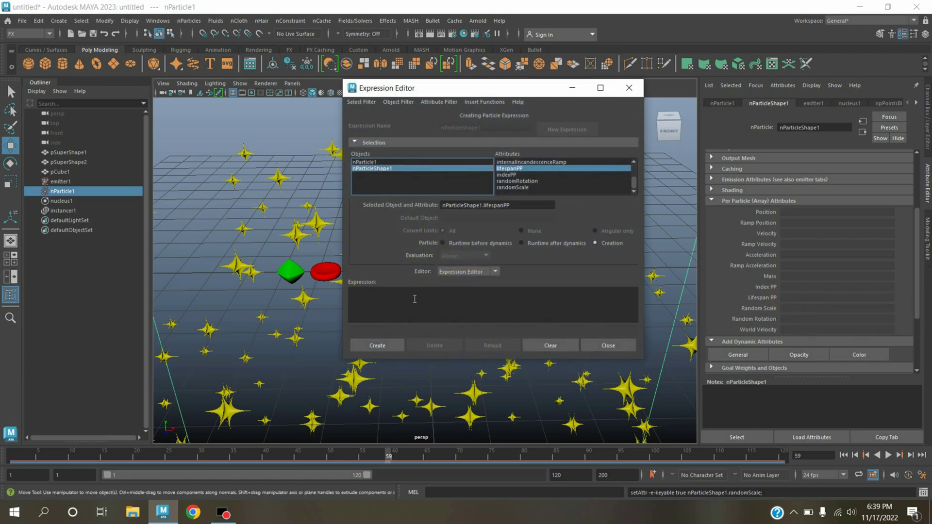
{"action": "left_click", "coordinate": [378, 304]}
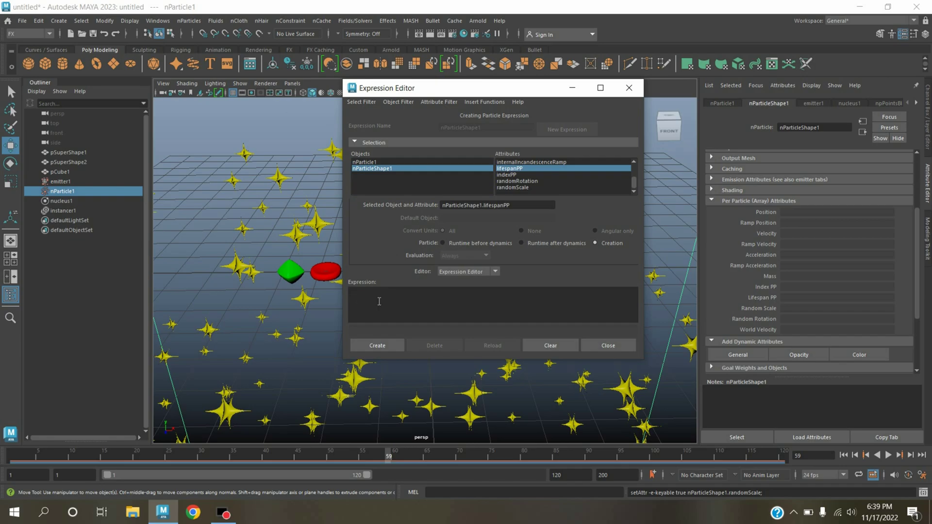
{"action": "type", "text": "indexPP = id%3;"}
{"action": "left_click", "coordinate": [388, 345]}
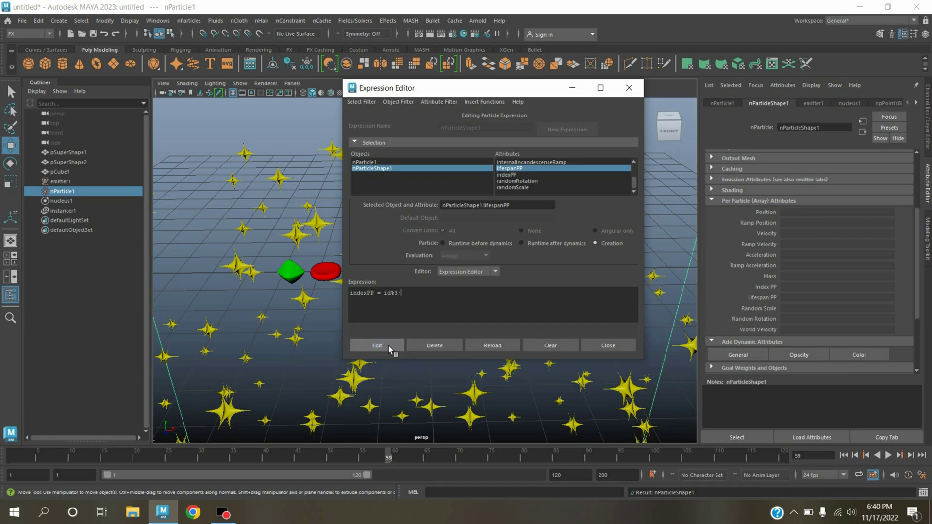
{"action": "left_click", "coordinate": [628, 88]}
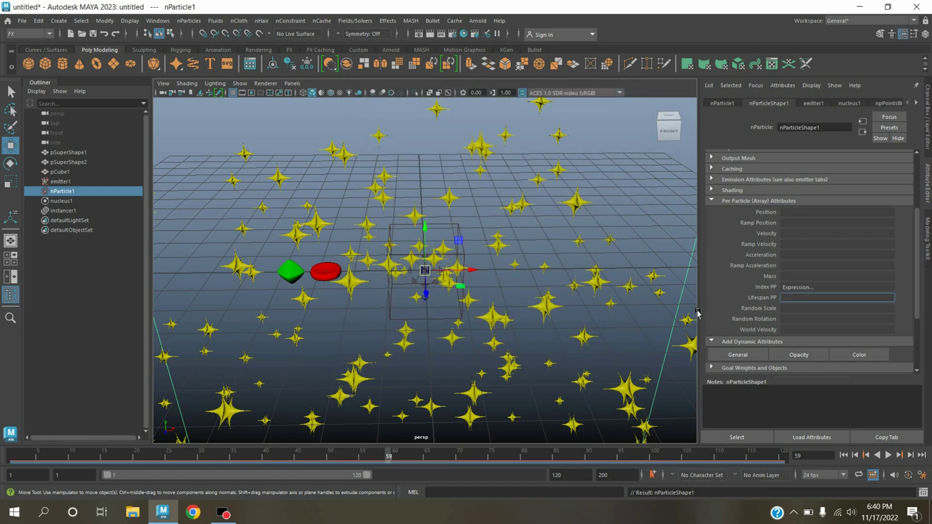
Step: Add the creation expression randomRotation = <<rand(360),rand(360),rand(360)>> and apply it
{"action": "right_click", "coordinate": [796, 296]}
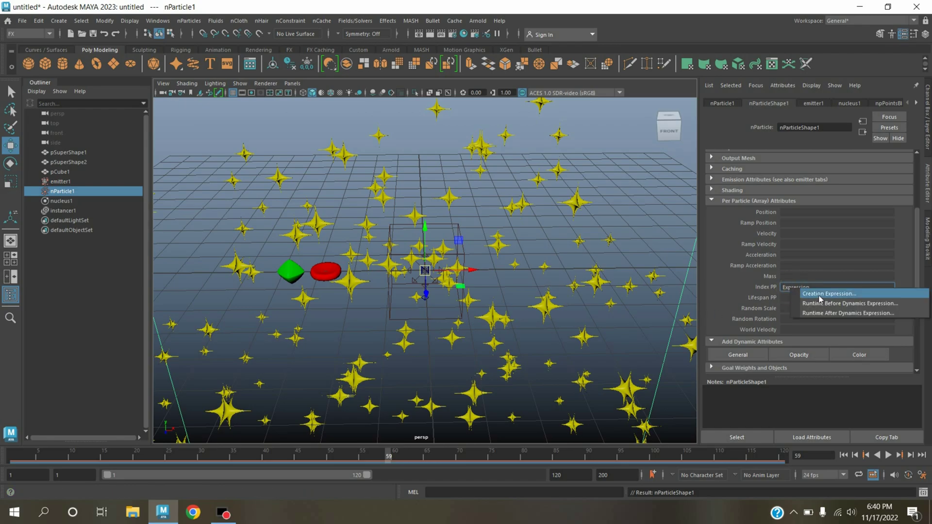
{"action": "left_click", "coordinate": [819, 297]}
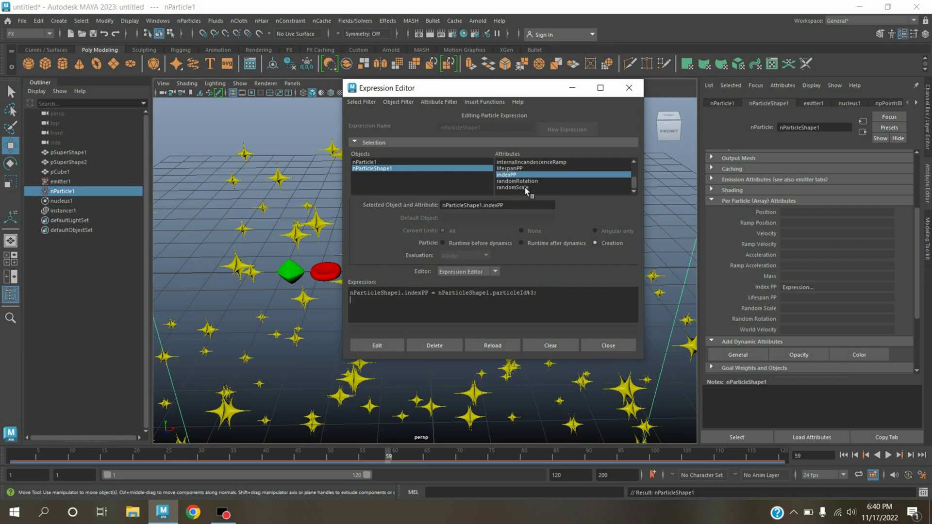
{"action": "left_click", "coordinate": [524, 181]}
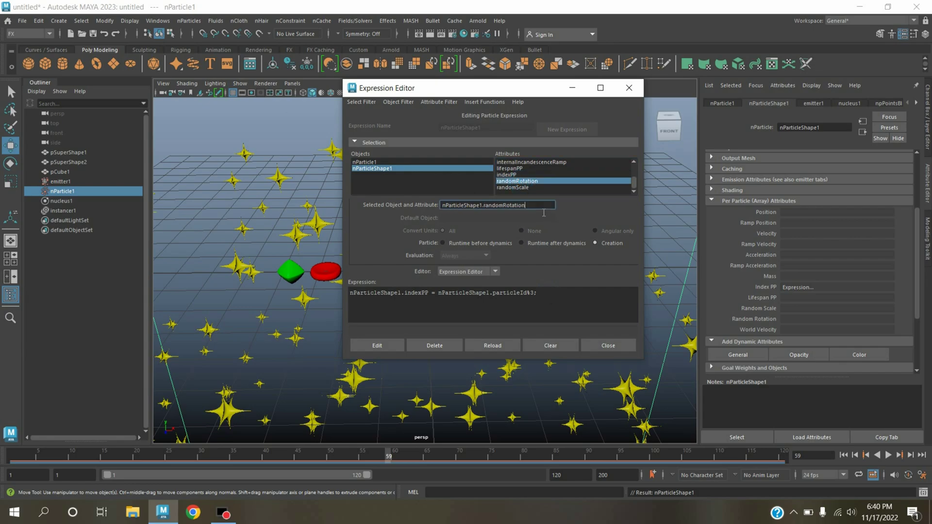
{"action": "left_click_drag", "start_coordinate": [544, 213], "coordinate": [401, 211]}
{"action": "key", "text": "ctrl+c"}
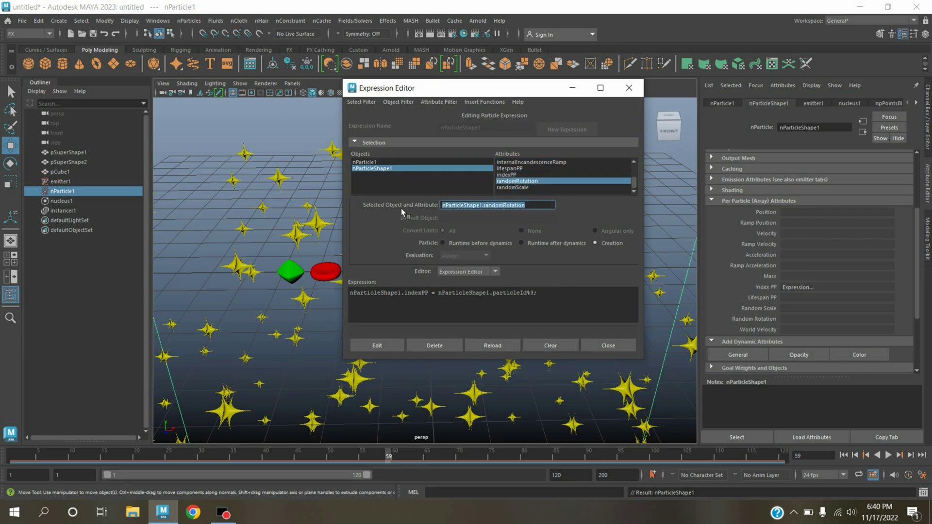
{"action": "left_click", "coordinate": [552, 290]}
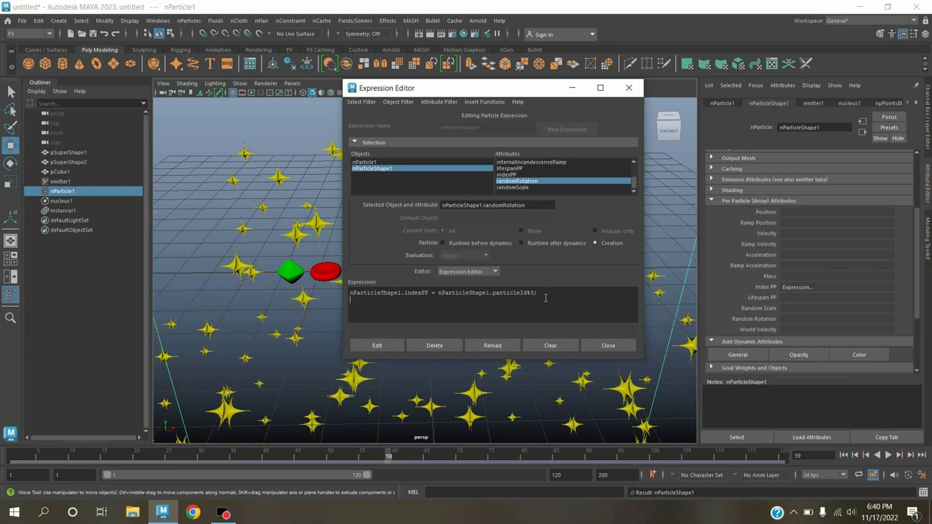
{"action": "key", "text": "ctrl+v"}
{"action": "type", "text": "= <<rand(360),rand(360),rand(360)"}
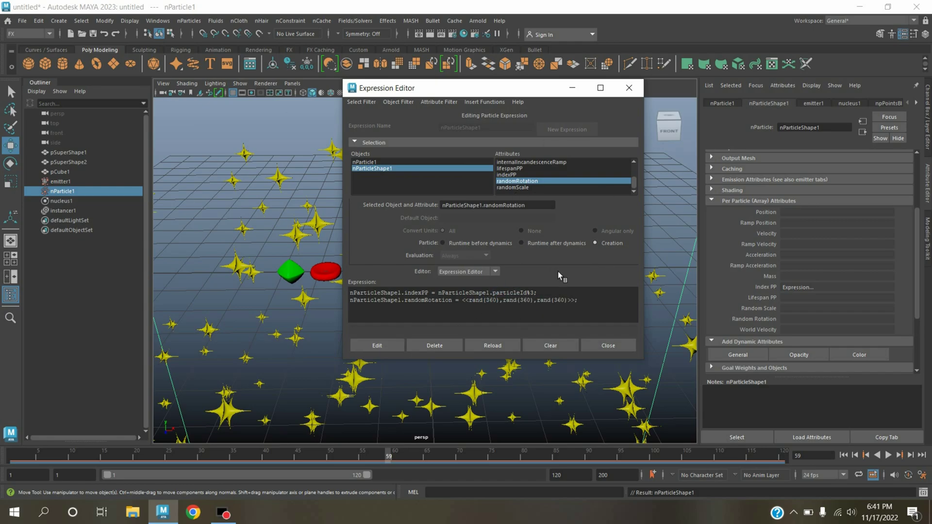
{"action": "left_click", "coordinate": [383, 351]}
{"action": "left_click", "coordinate": [629, 88]}
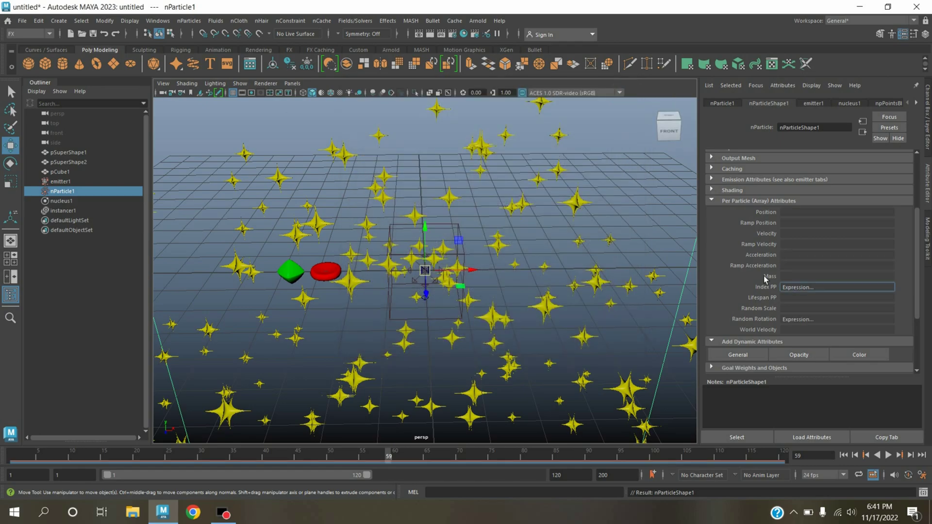
Step: Add the creation expression randomScale = rand(1,2.1) on a new line and apply it
{"action": "right_click", "coordinate": [801, 288]}
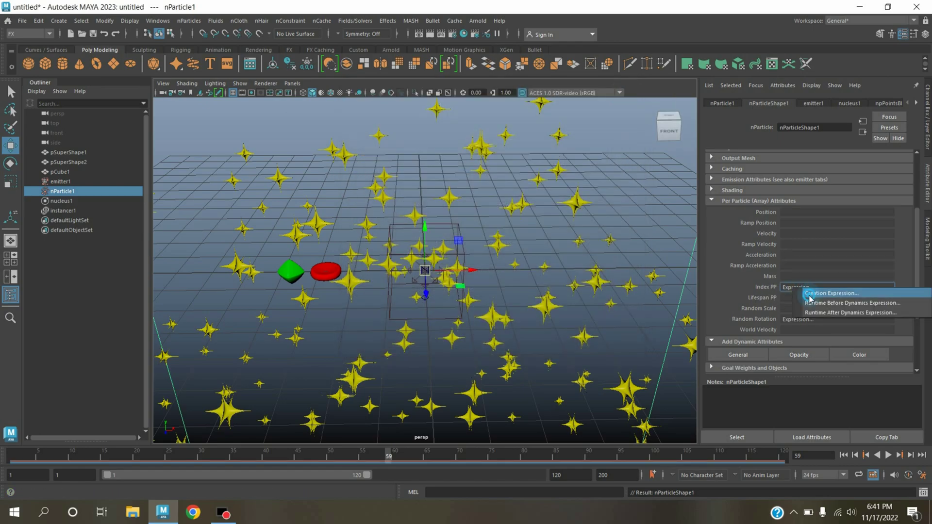
{"action": "left_click", "coordinate": [825, 293]}
{"action": "left_click", "coordinate": [512, 188]}
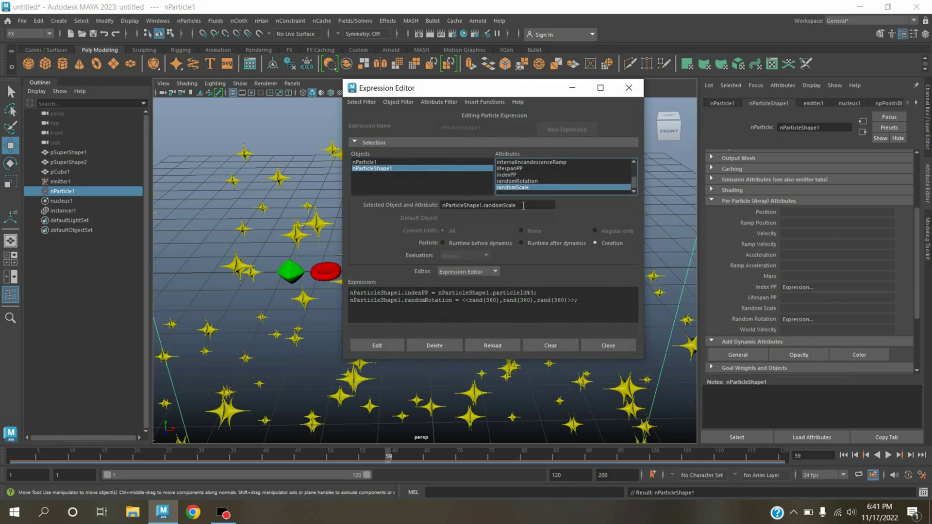
{"action": "left_click_drag", "start_coordinate": [526, 212], "coordinate": [417, 212]}
{"action": "key", "text": "ctrl+c"}
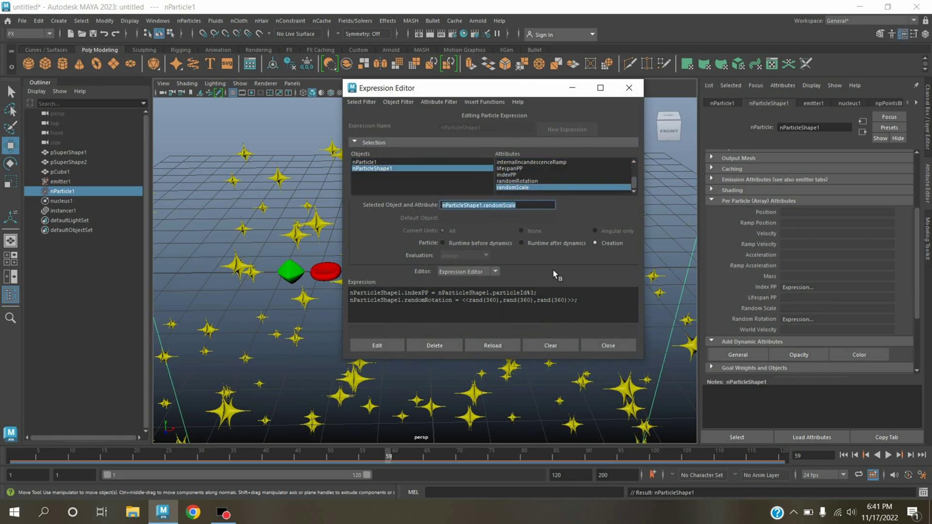
{"action": "left_click", "coordinate": [591, 307]}
{"action": "key", "text": "ctrl+v"}
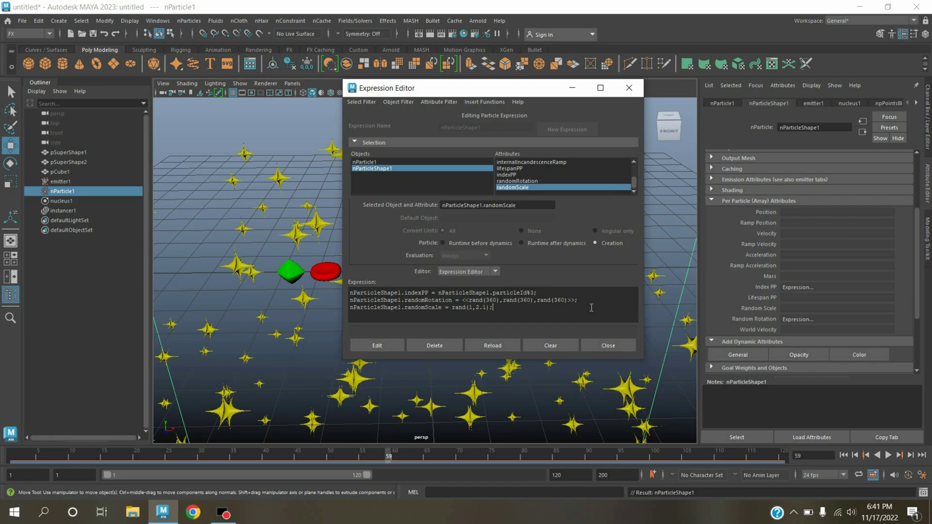
{"action": "left_click", "coordinate": [380, 347]}
Step: Select the particle system and enable Allow All Data Types in its Instancer settings
{"action": "left_click", "coordinate": [601, 345]}
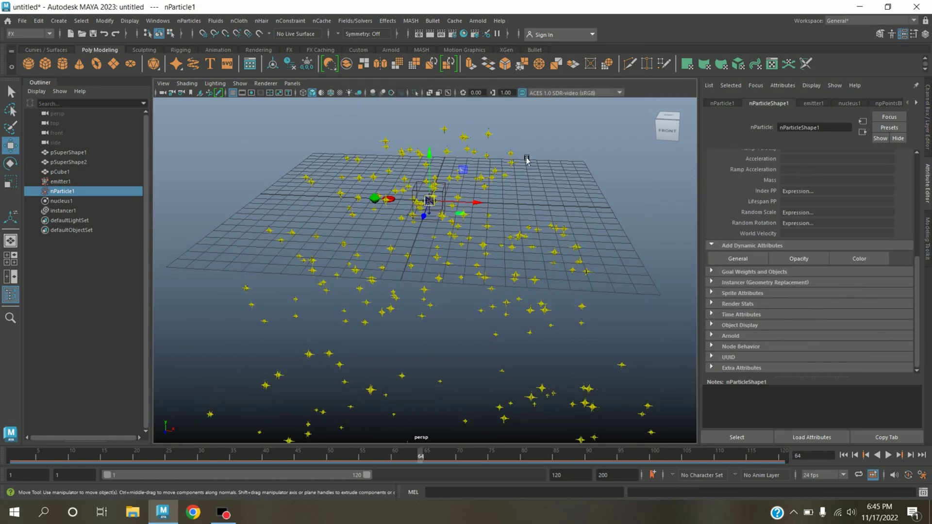
{"action": "left_click_drag", "start_coordinate": [520, 155], "coordinate": [550, 352]}
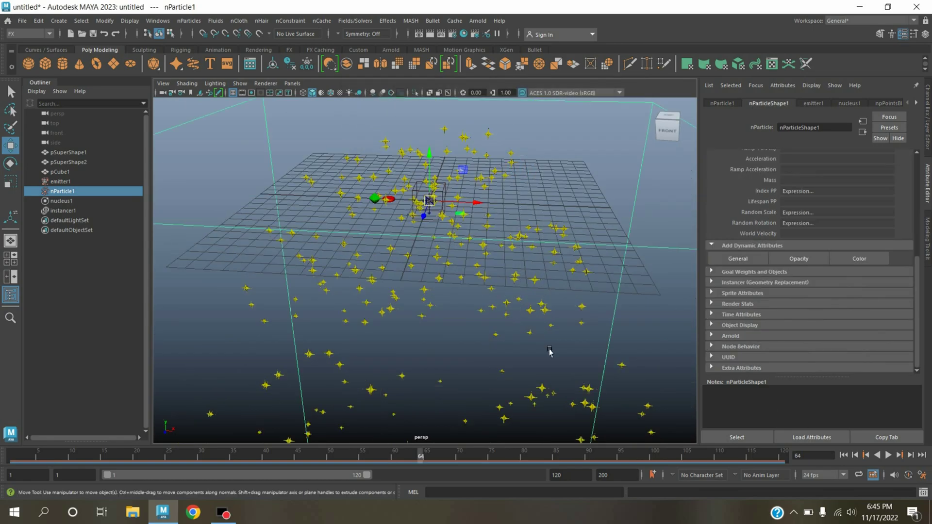
{"action": "left_click", "coordinate": [713, 283]}
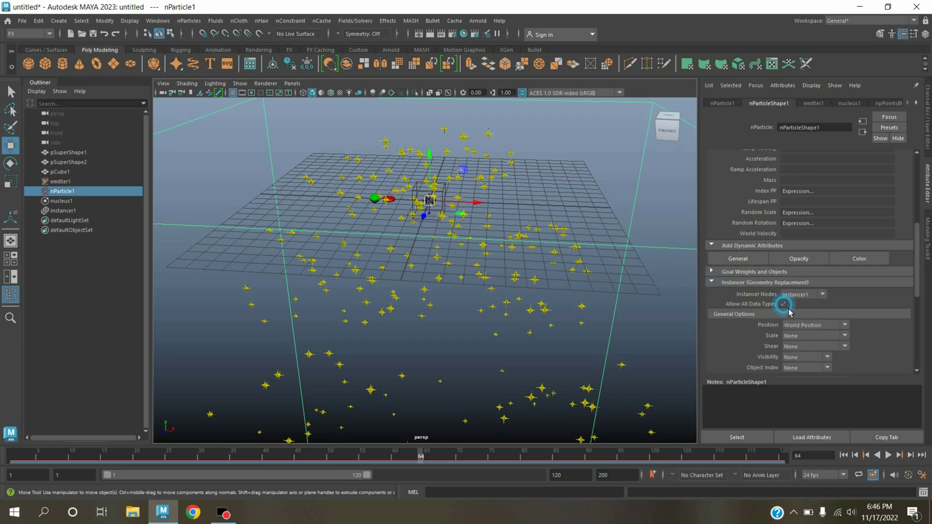
{"action": "left_click", "coordinate": [783, 303]}
{"action": "scroll", "coordinate": [773, 339], "scroll_direction": "down", "scroll_amount": 2}
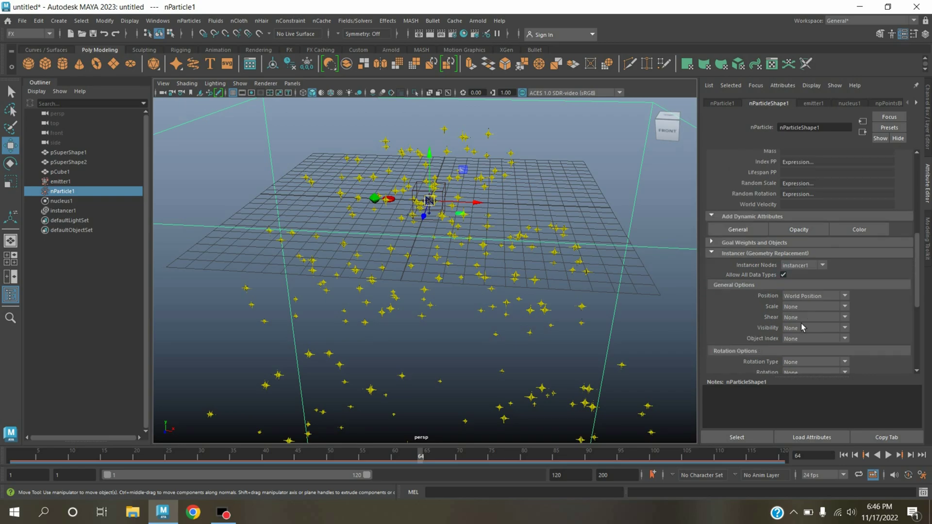
{"action": "scroll", "coordinate": [798, 331], "scroll_direction": "down", "scroll_amount": 3}
Step: Map the instancer's Scale to randomScale and Object Index to indexPP
{"action": "left_click", "coordinate": [799, 248]}
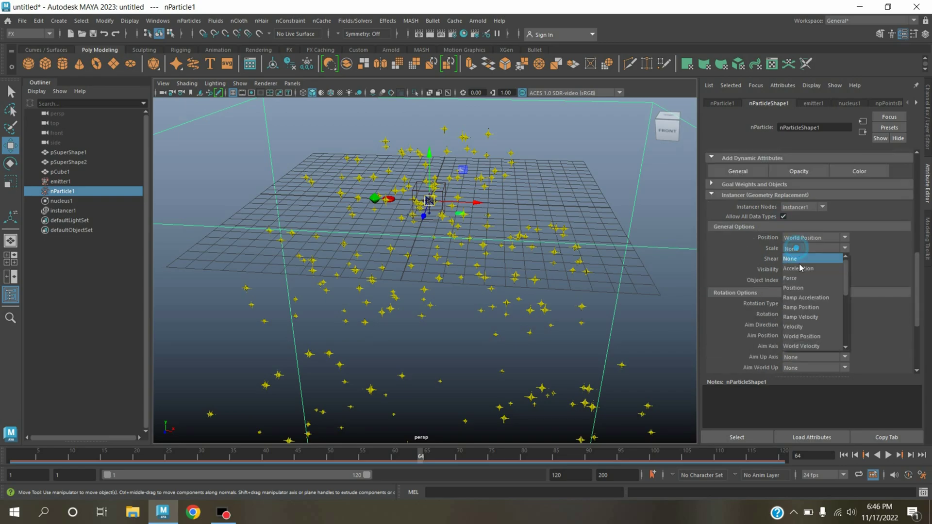
{"action": "scroll", "coordinate": [800, 345], "scroll_direction": "down", "scroll_amount": 2}
{"action": "scroll", "coordinate": [801, 345], "scroll_direction": "down", "scroll_amount": 2}
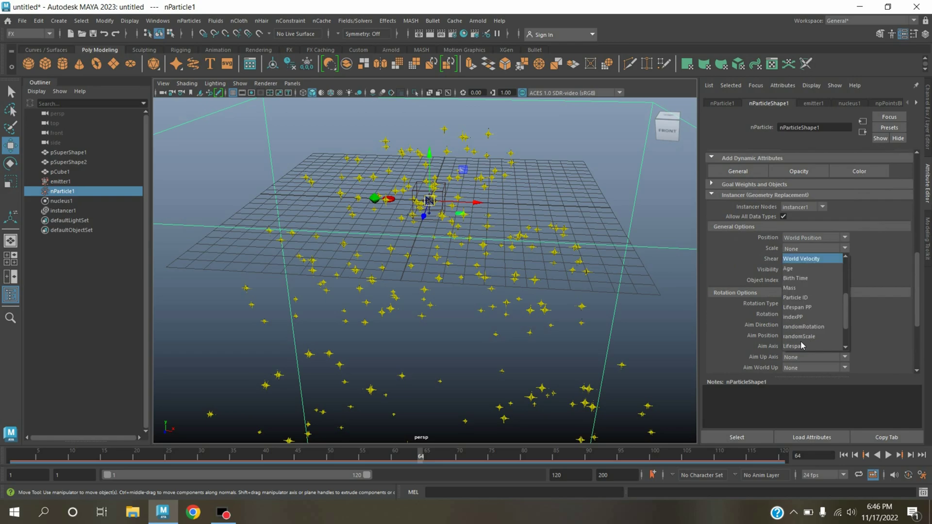
{"action": "left_click", "coordinate": [803, 341]}
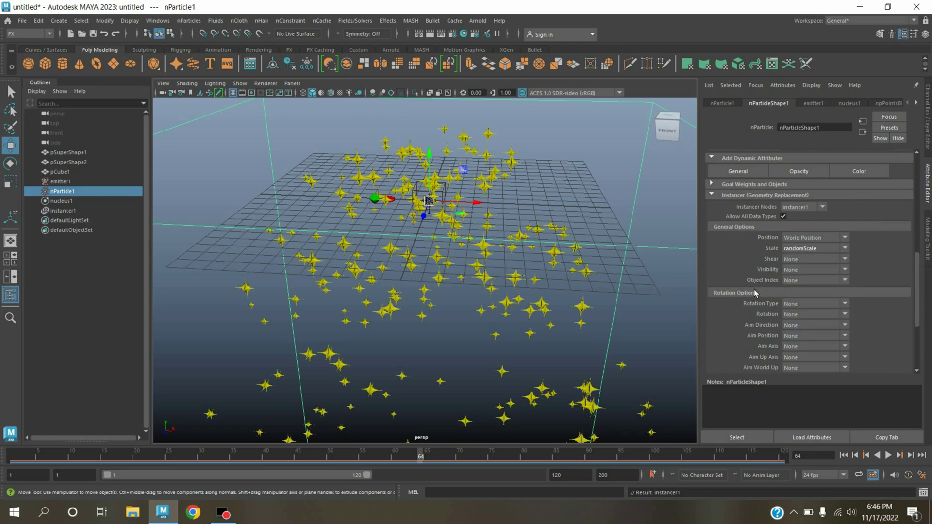
{"action": "left_click", "coordinate": [803, 281]}
{"action": "scroll", "coordinate": [791, 369], "scroll_direction": "down", "scroll_amount": 2}
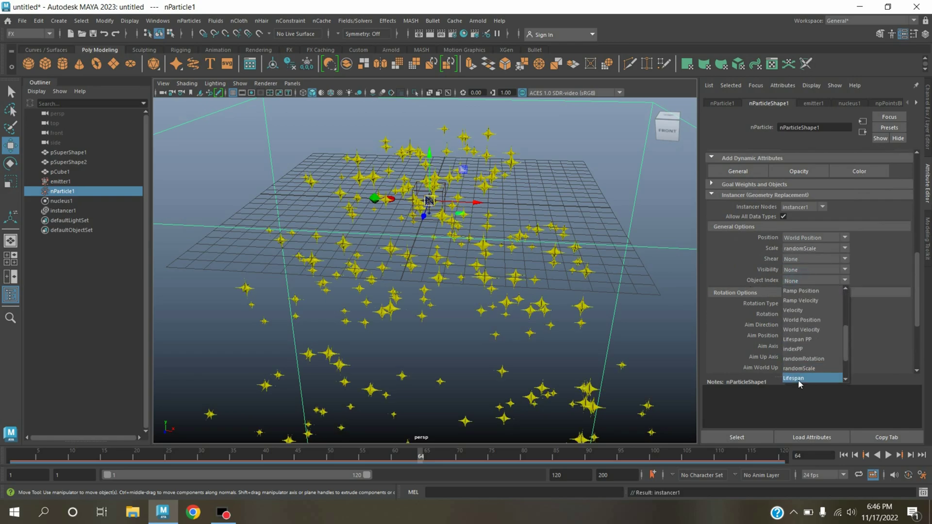
{"action": "scroll", "coordinate": [800, 375], "scroll_direction": "down", "scroll_amount": 2}
{"action": "scroll", "coordinate": [801, 375], "scroll_direction": "up", "scroll_amount": 1}
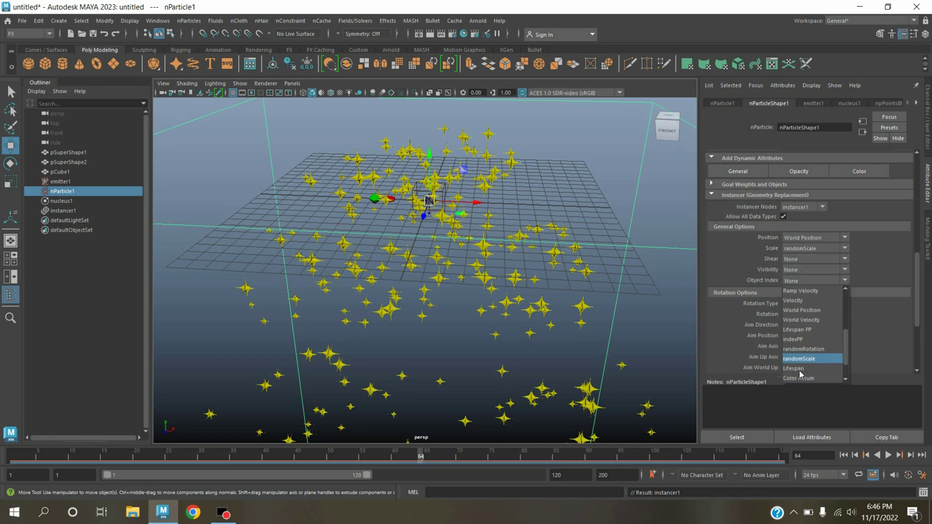
{"action": "left_click", "coordinate": [792, 339]}
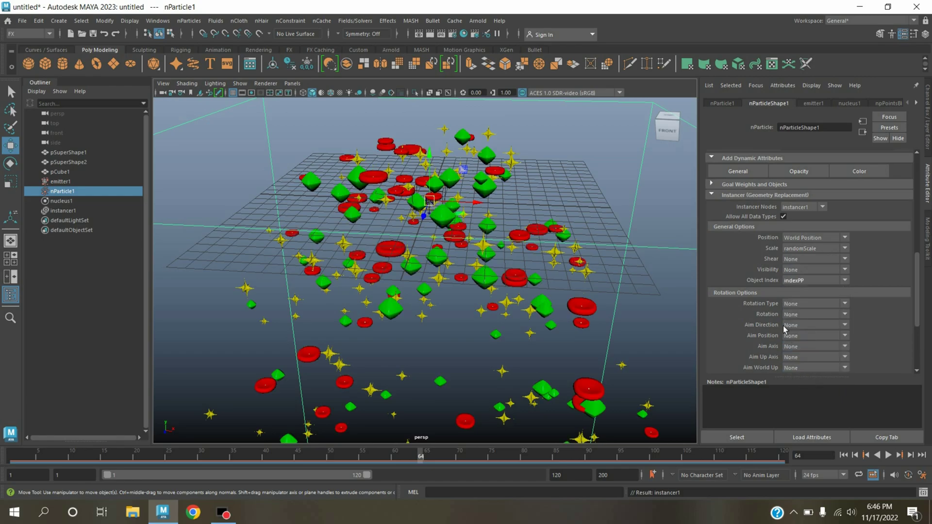
Step: Map the instancer's Rotation to randomRotation and check the shapes from above
{"action": "scroll", "coordinate": [796, 329], "scroll_direction": "down", "scroll_amount": 2}
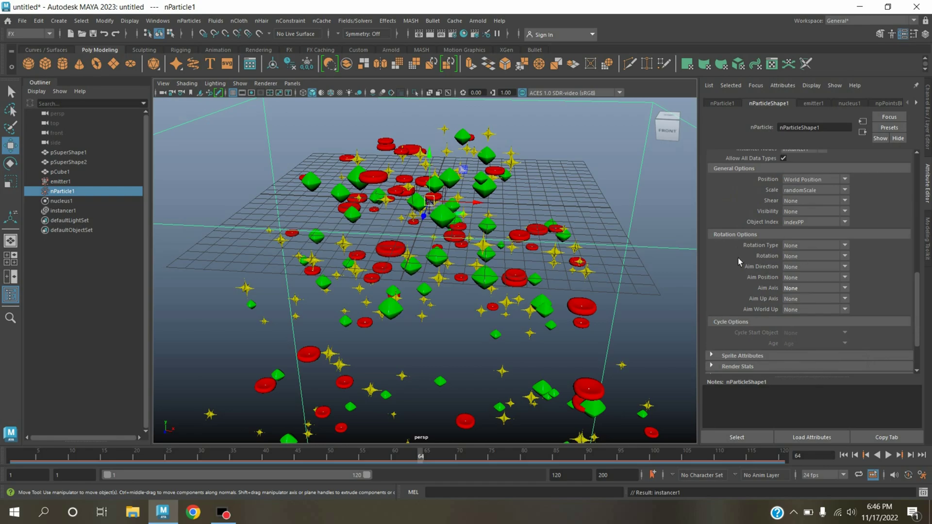
{"action": "left_click", "coordinate": [807, 256]}
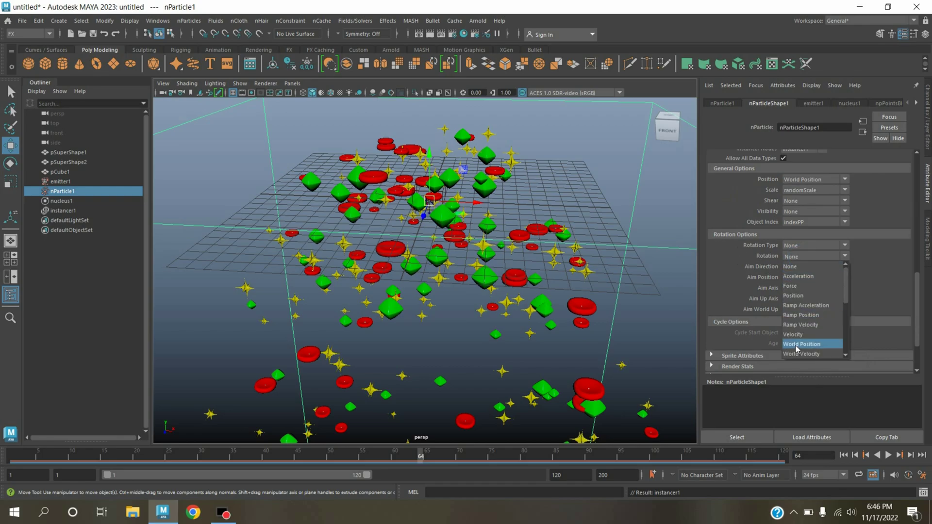
{"action": "scroll", "coordinate": [796, 340], "scroll_direction": "down", "scroll_amount": 2}
{"action": "left_click", "coordinate": [801, 334]}
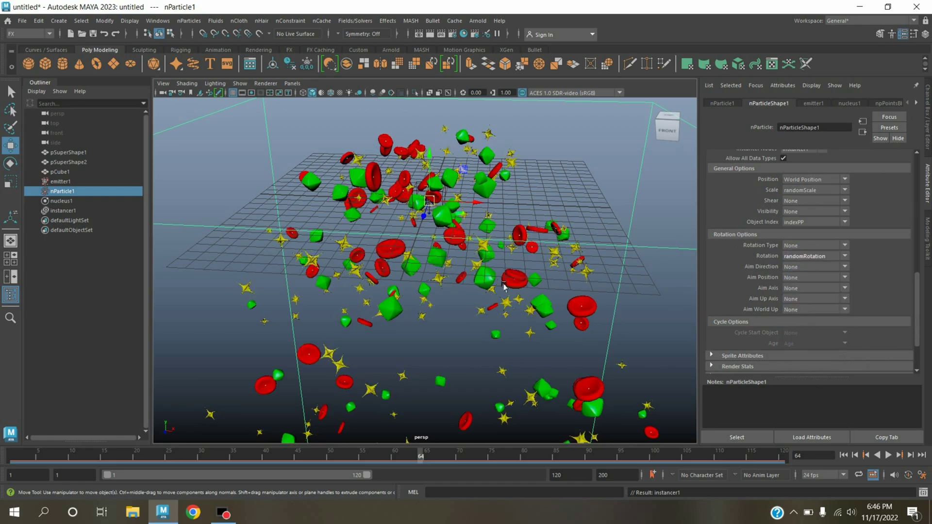
{"action": "left_click_drag", "start_coordinate": [558, 246], "coordinate": [539, 246], "text": "alt"}
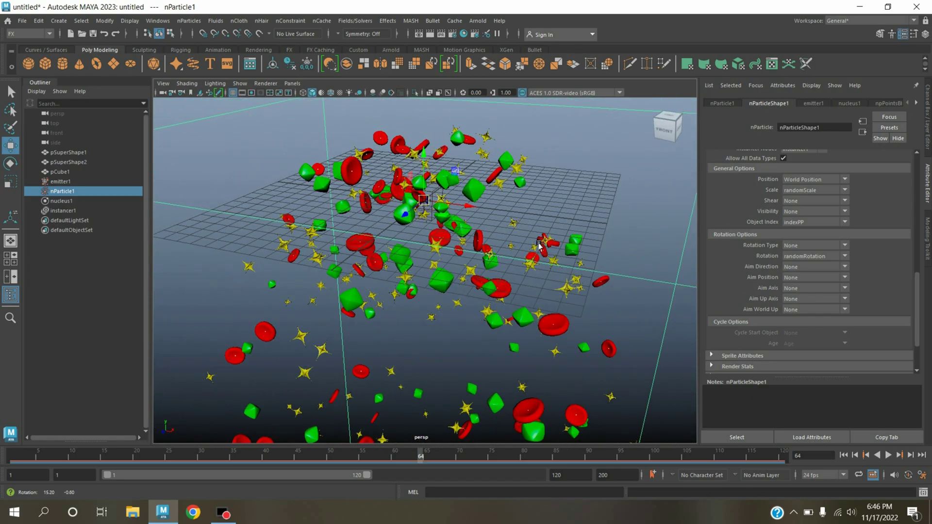